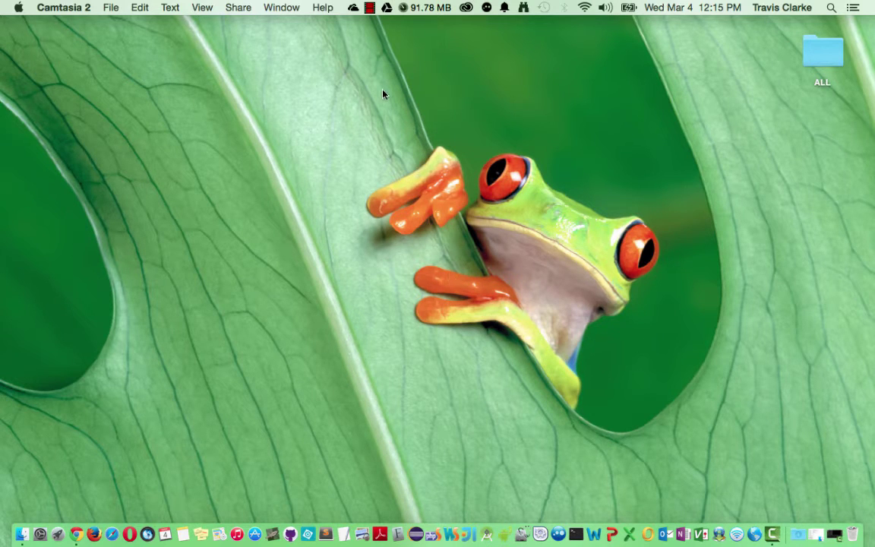
Check the sync status and available options of OneDrive for Business.
left_click(353, 7)
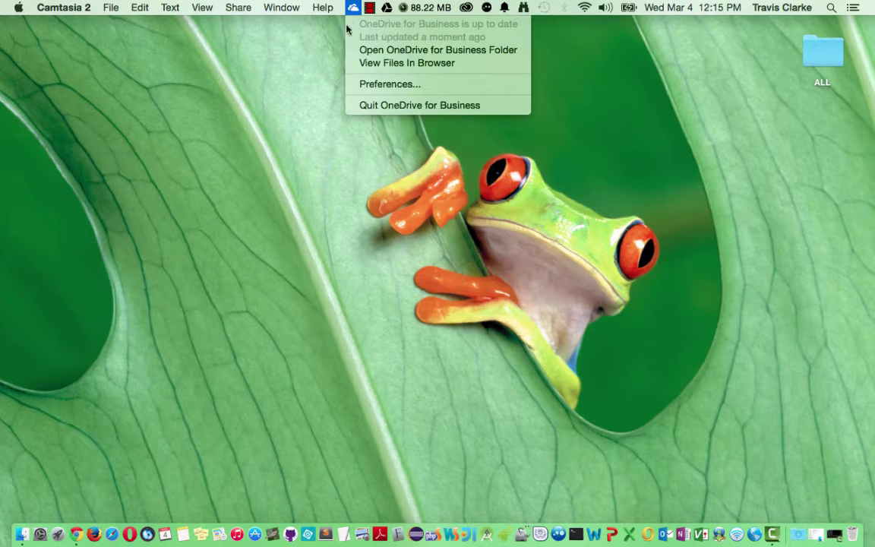
left_click(300, 88)
left_click(353, 8)
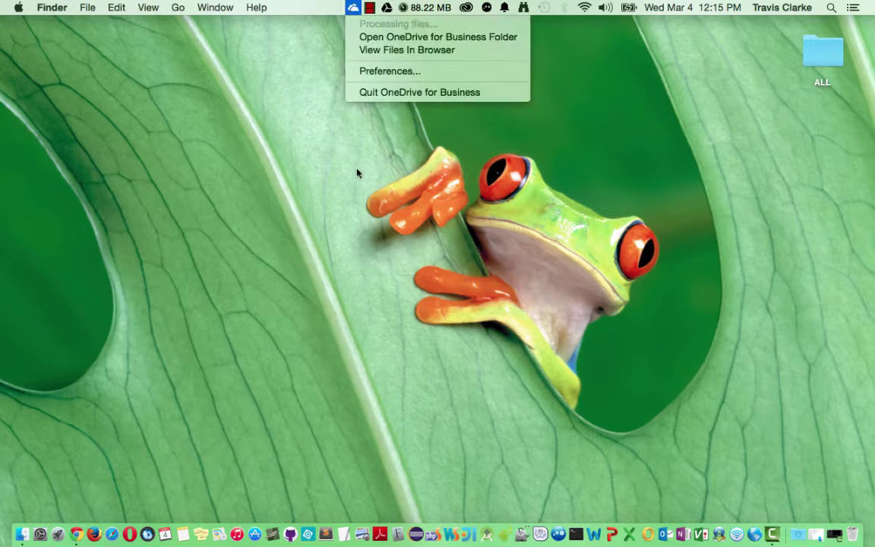
left_click(303, 244)
left_click(354, 8)
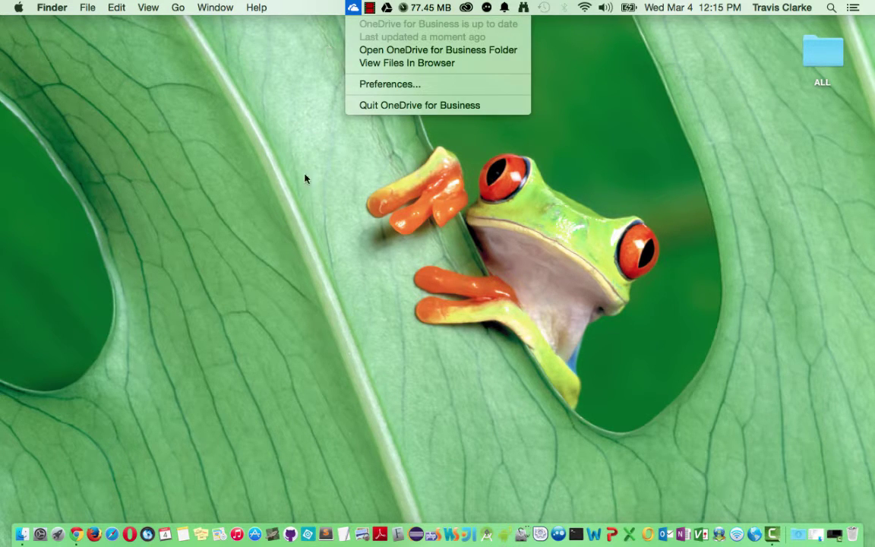
left_click(303, 194)
left_click(279, 118)
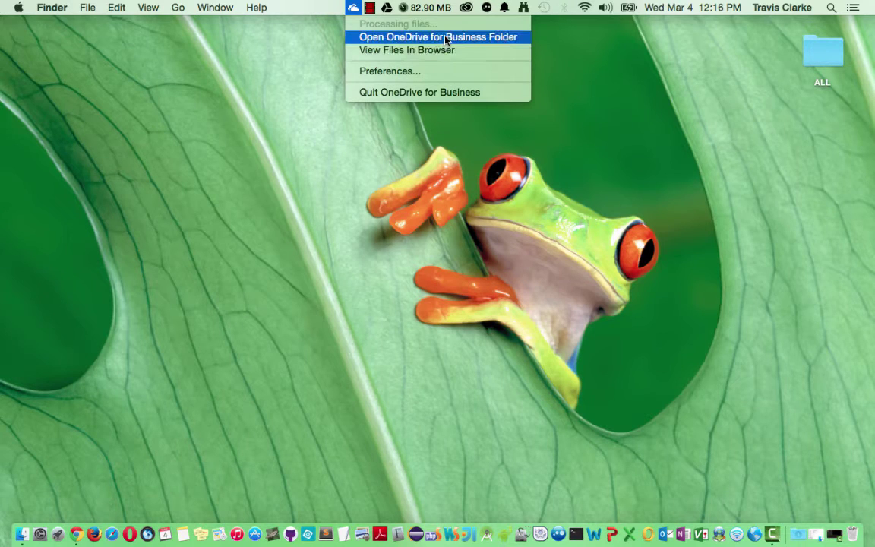
Open the local OneDrive for Business folder in Finder.
left_click(446, 40)
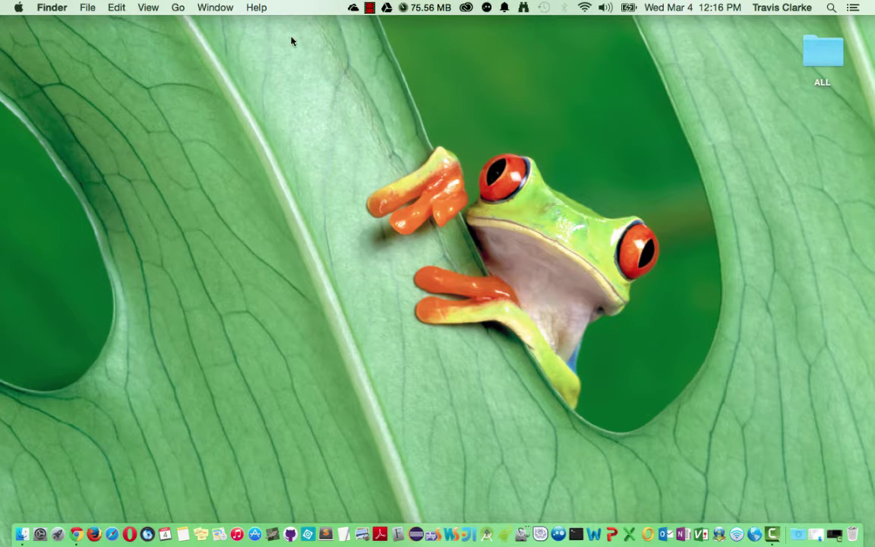
left_click(352, 10)
left_click(388, 50)
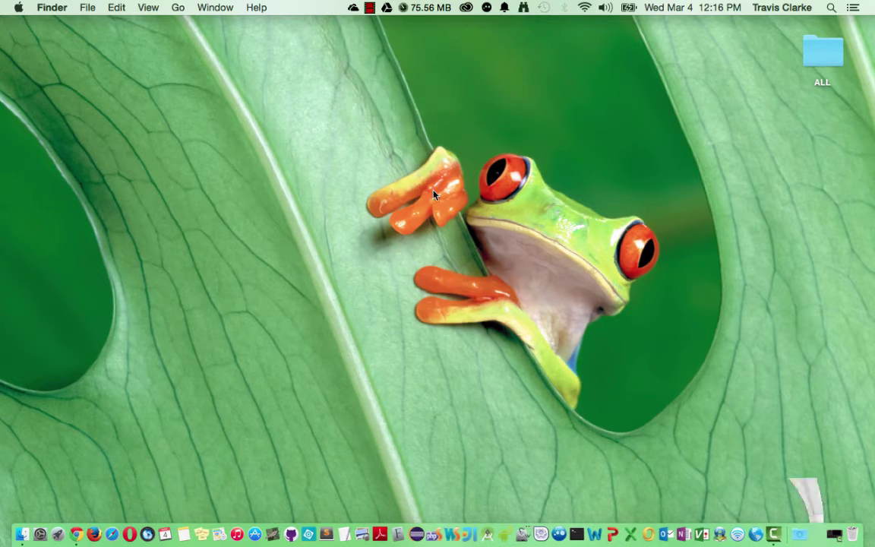
left_click_drag(437, 134, 428, 156)
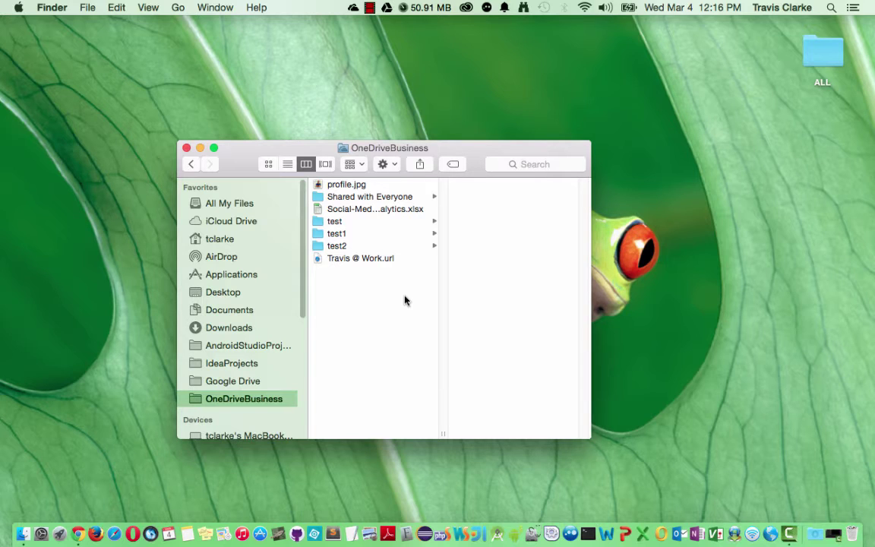
Examine the test, test1 and test2 folders, profile.jpg, Social-Media-Analytics.xlsx and the actions available for the .url file.
left_click(343, 233)
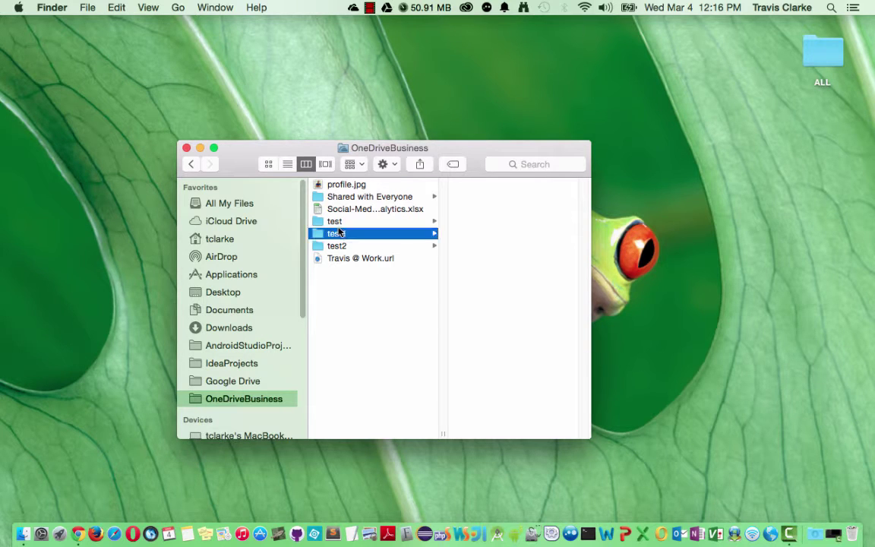
left_click(361, 246)
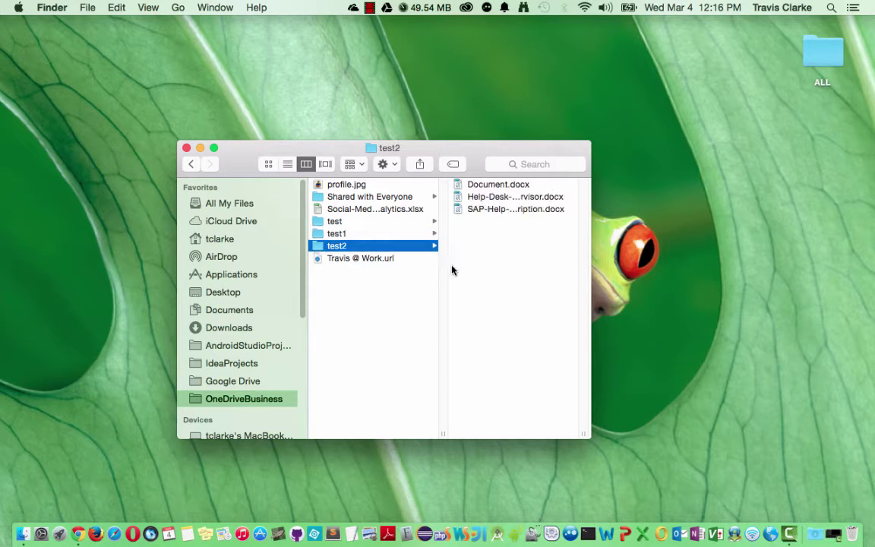
left_click(382, 233)
left_click(365, 221)
left_click(334, 185)
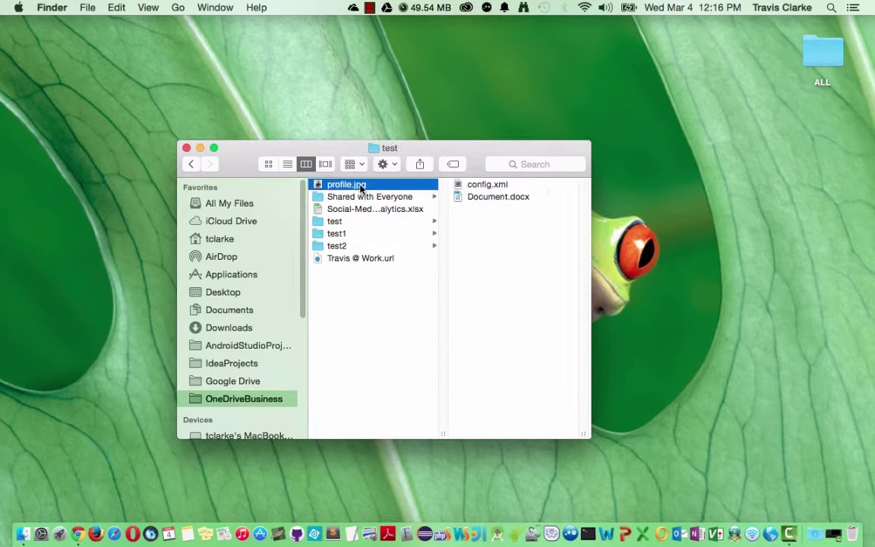
left_click(357, 210)
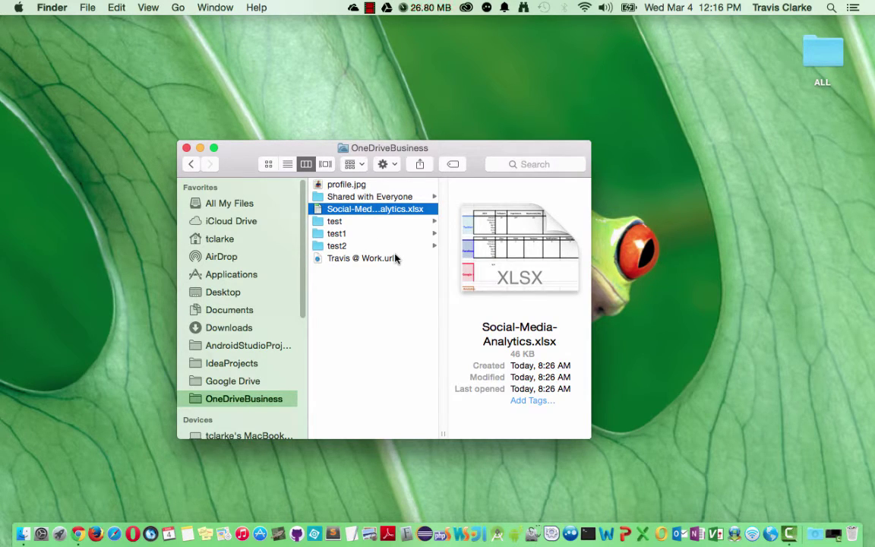
right_click(395, 259)
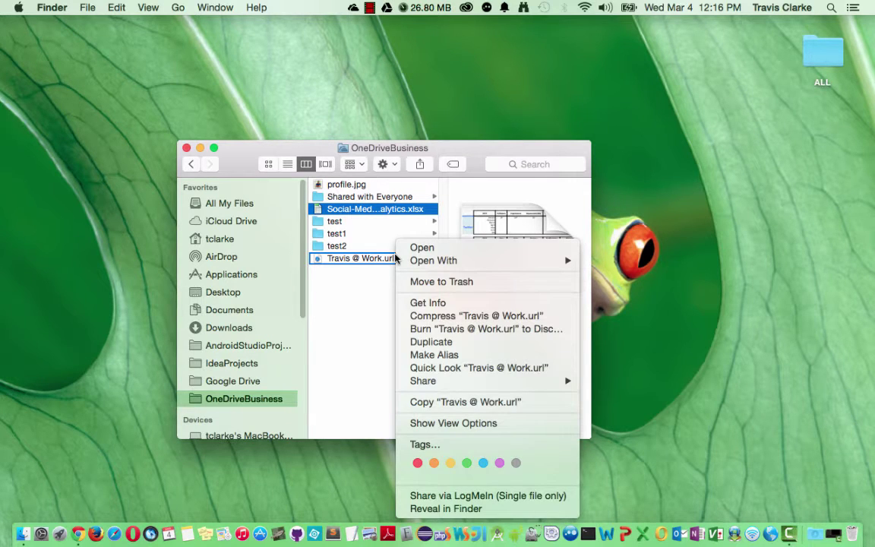
left_click(366, 319)
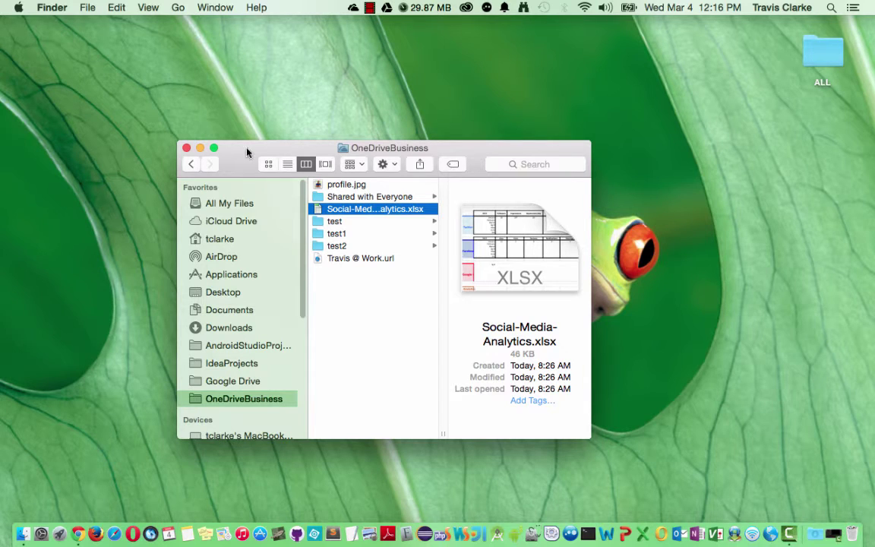
Examine the contents of the Shared with Everyone folder, and close the OneDriveBusiness window.
left_click_drag(248, 144, 241, 122)
left_click(320, 175)
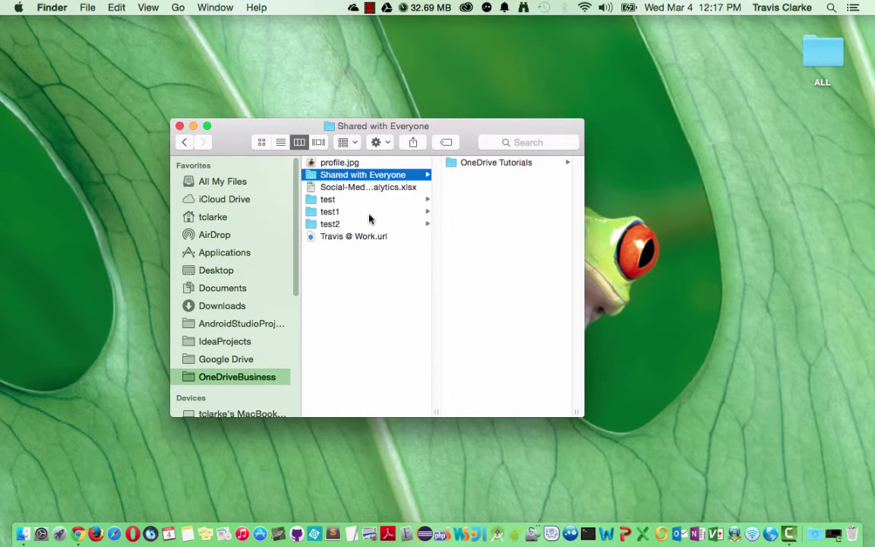
left_click(378, 296)
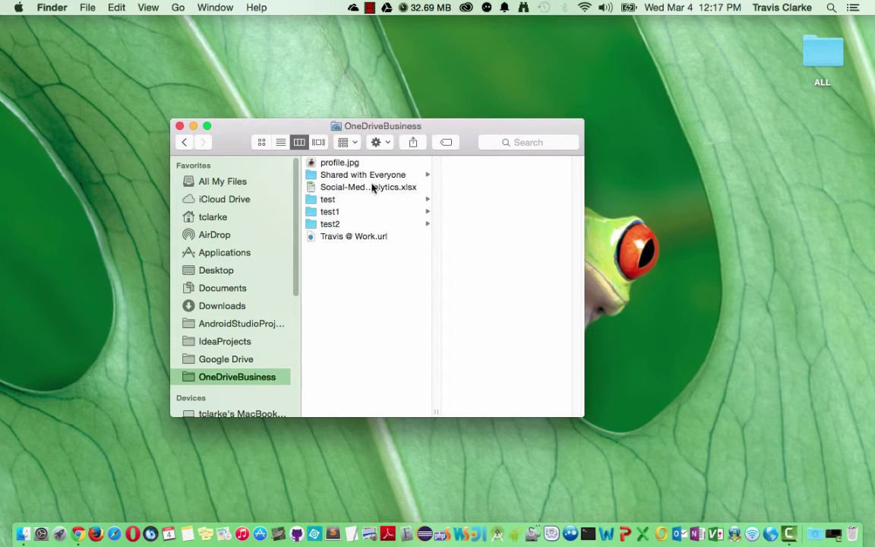
left_click(373, 174)
left_click(390, 266)
left_click(386, 176)
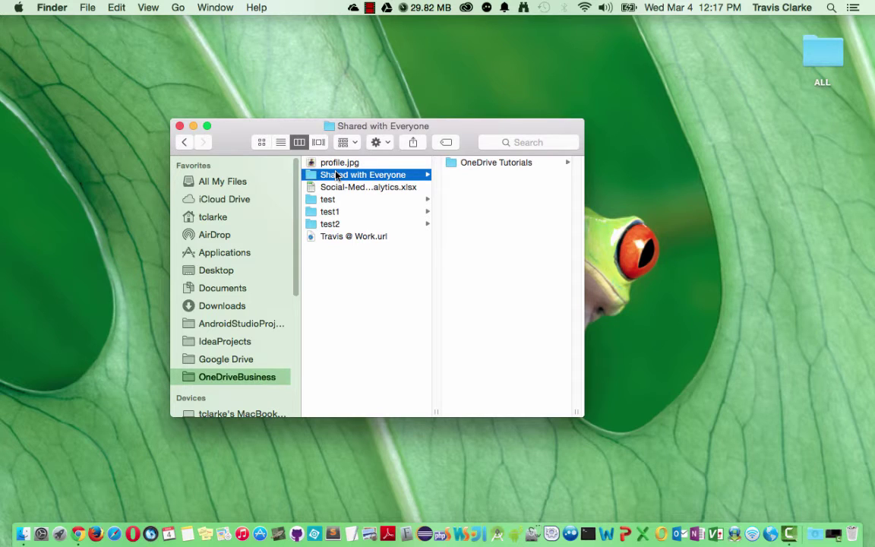
left_click(179, 125)
View the OneDrive for Business files in the browser, keeping only the OneDrive page that was already open.
left_click(352, 7)
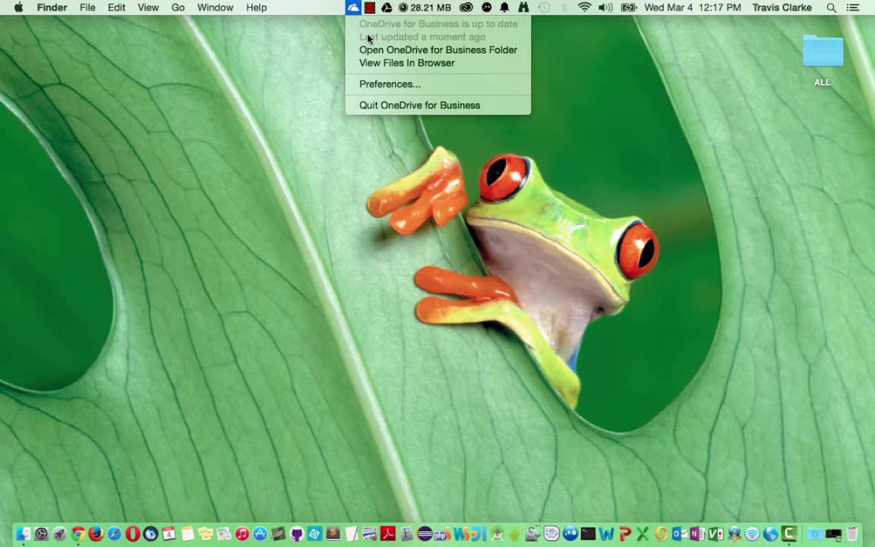
left_click(416, 63)
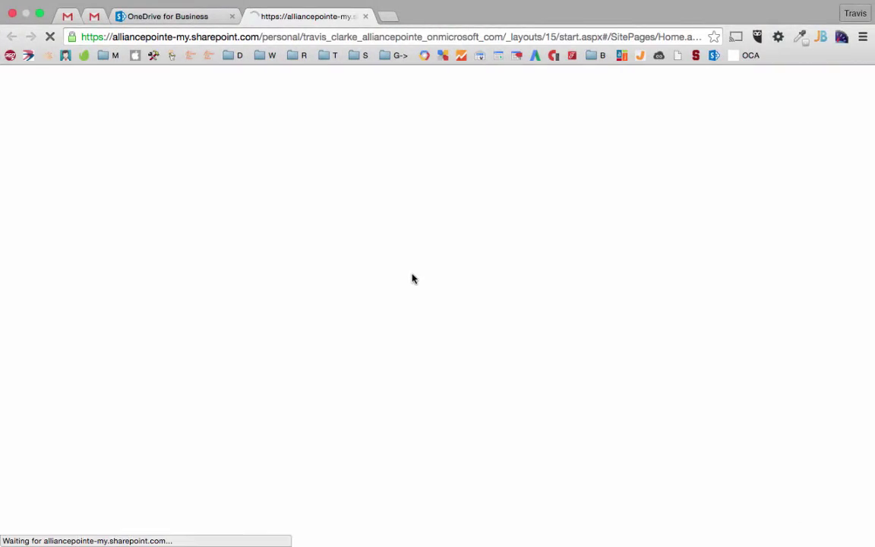
middle_click(253, 16)
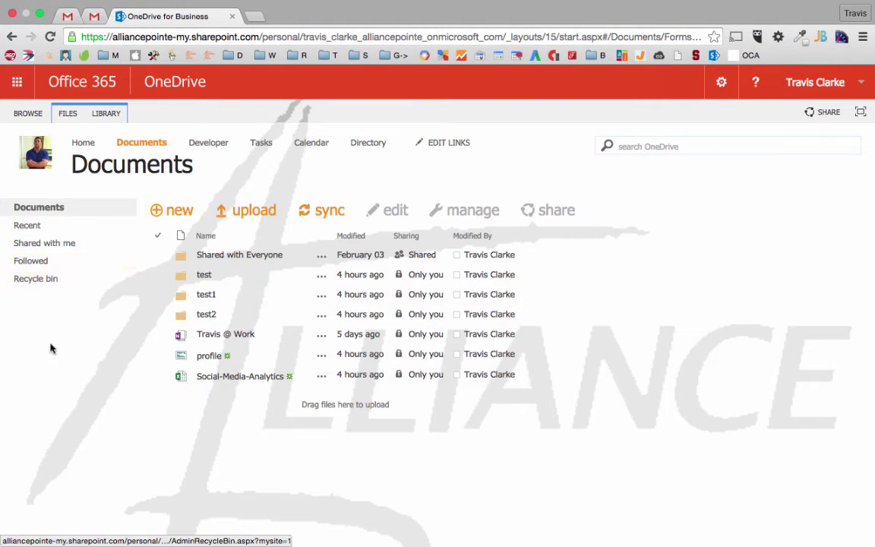
Examine the folders and files in the online Documents library, including their modification dates and sharing settings.
left_click(235, 275)
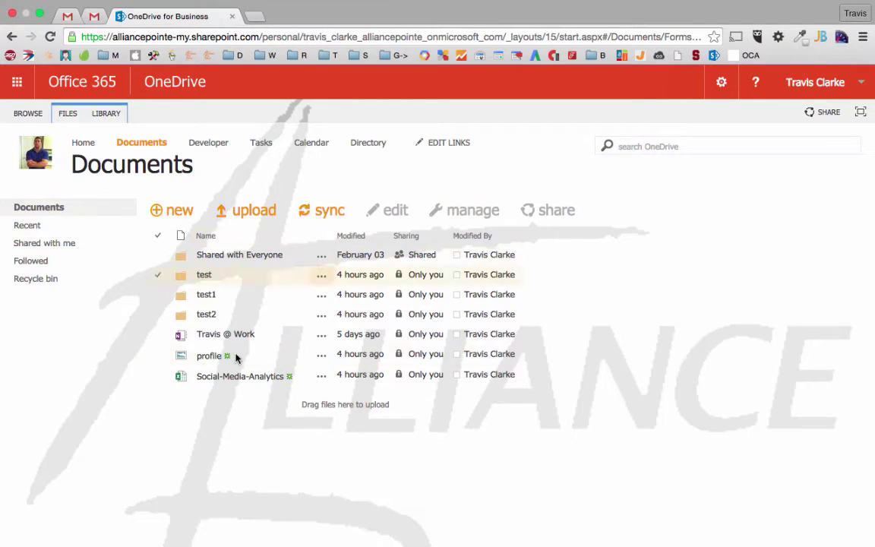
left_click(236, 356)
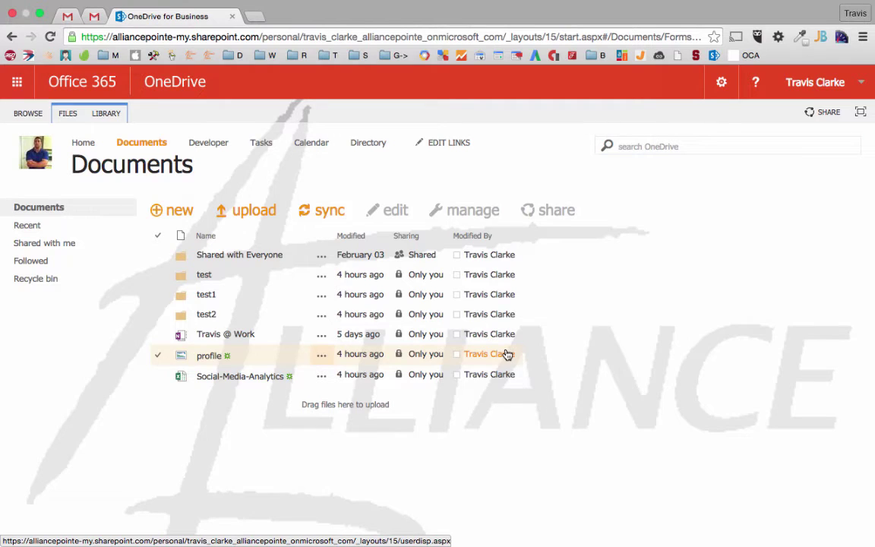
left_click(268, 164)
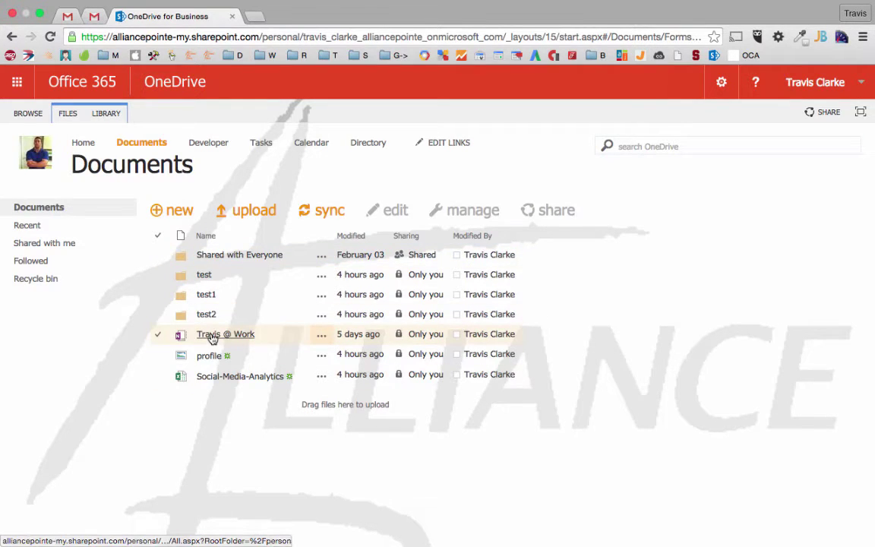
key("super+Tab")
key("super+Tab")
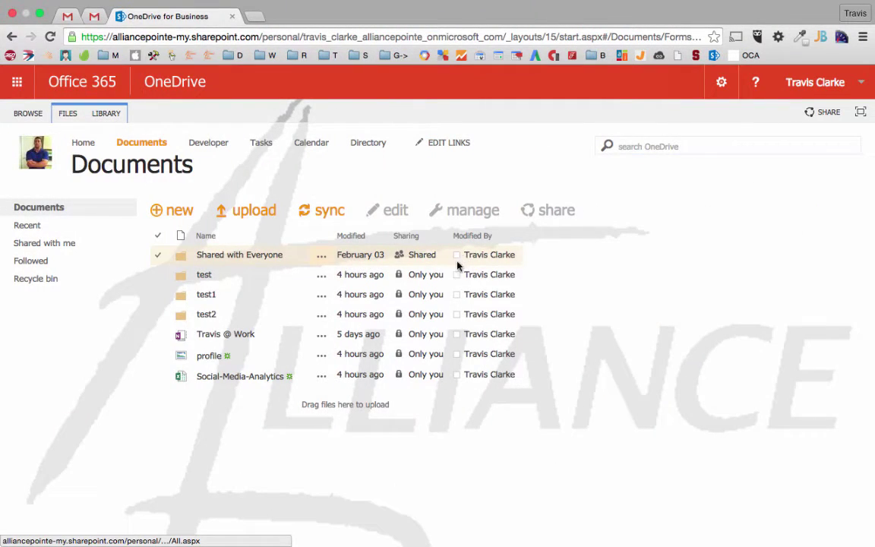
left_click(407, 274)
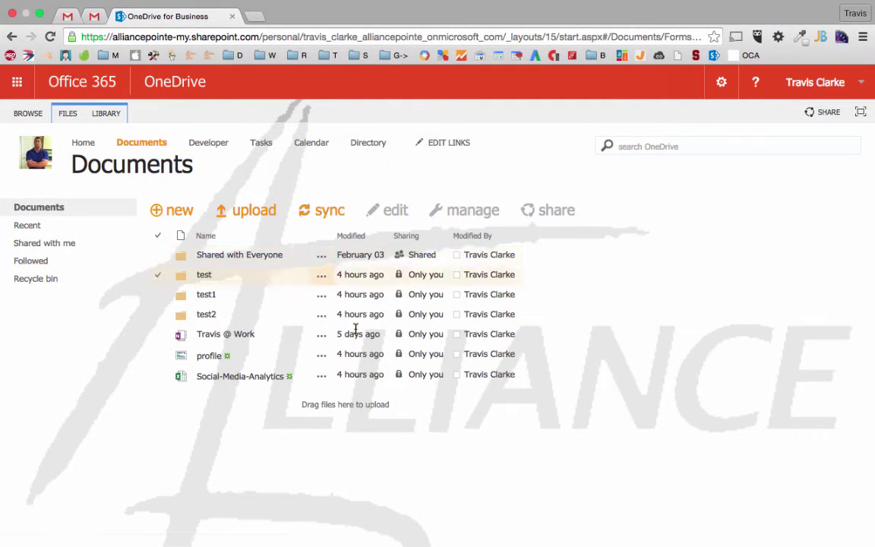
left_click(819, 205)
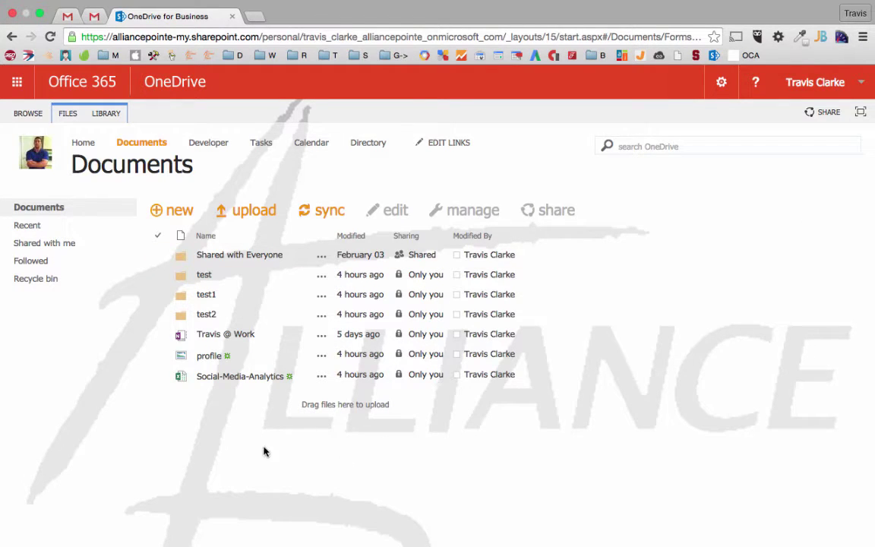
Look over the Office 365 apps and create a new document from a template in Word Online.
left_click(18, 82)
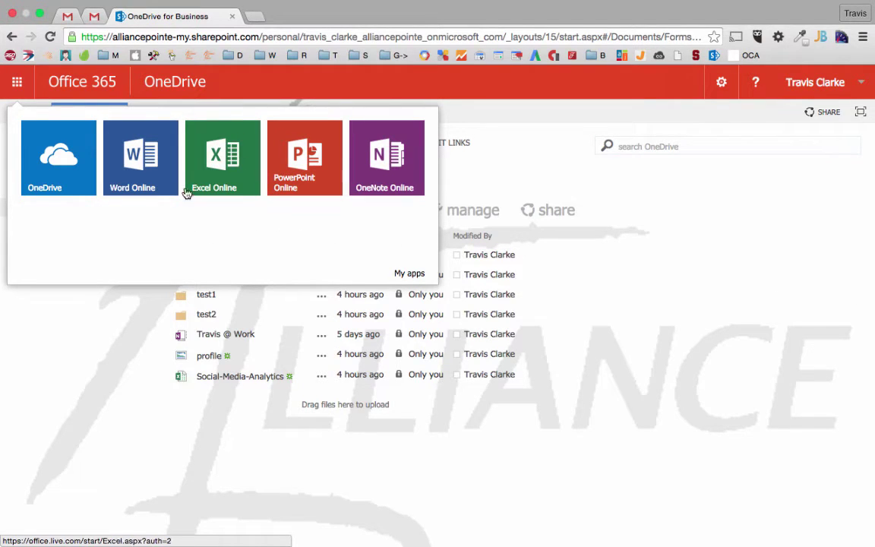
left_click(726, 209)
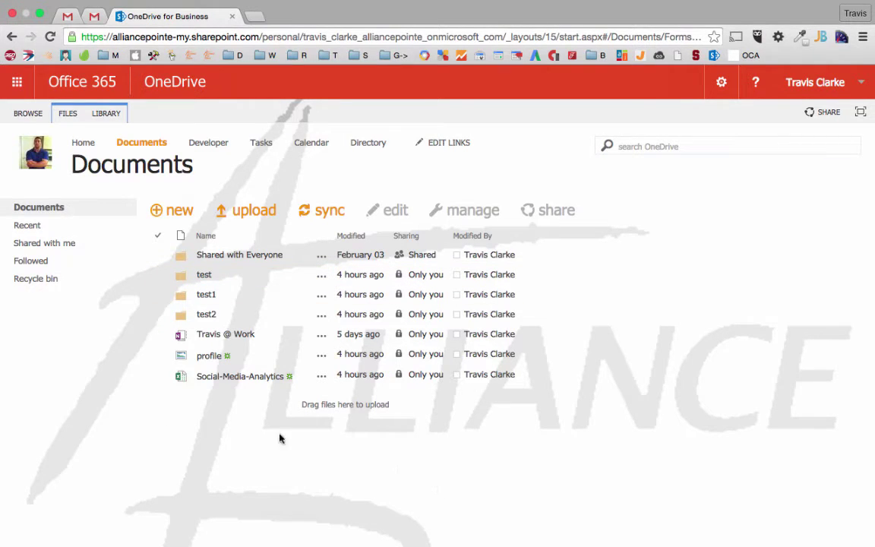
left_click(17, 82)
left_click(142, 156)
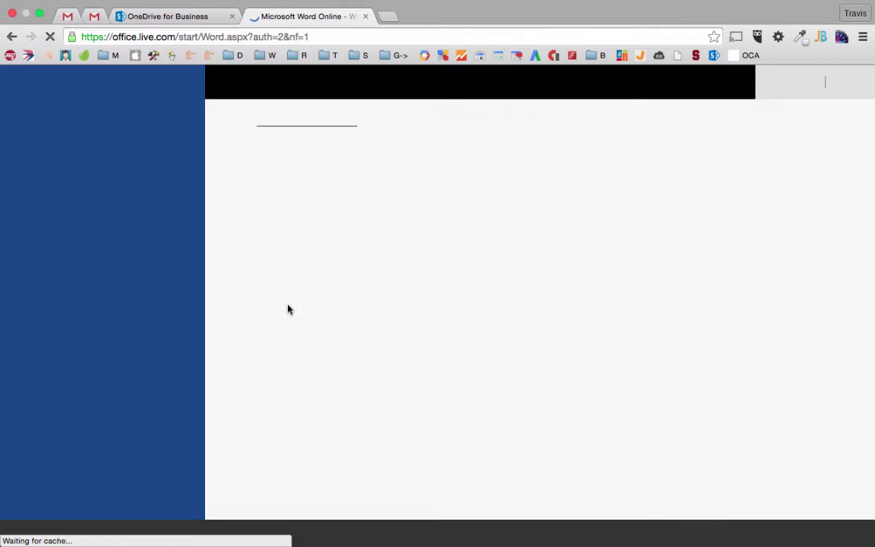
left_click(415, 250)
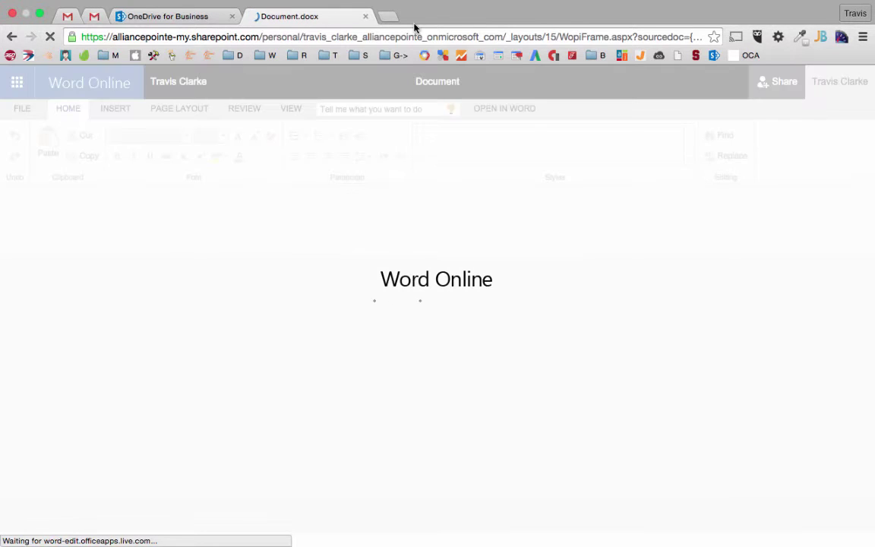
Replace all of the template text in the new document with "dsfsdggs".
left_click(422, 402)
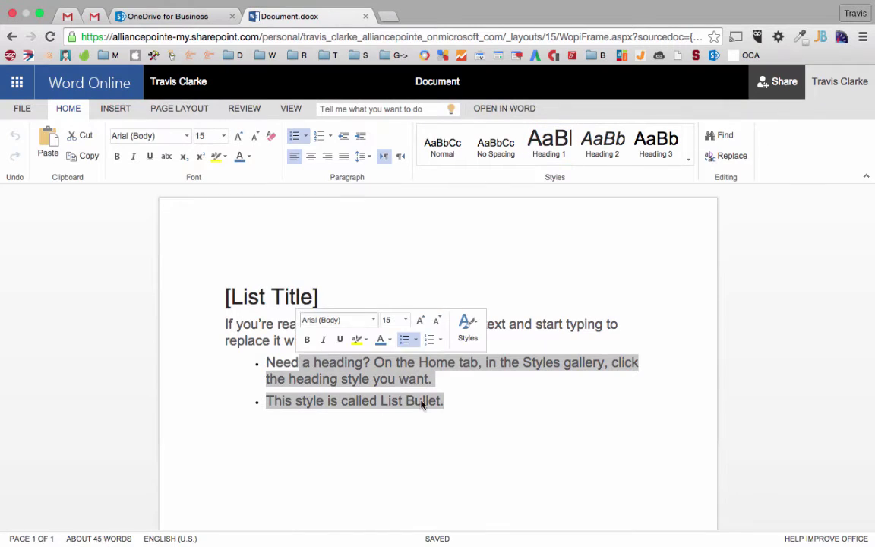
left_click_drag(455, 400, 214, 298)
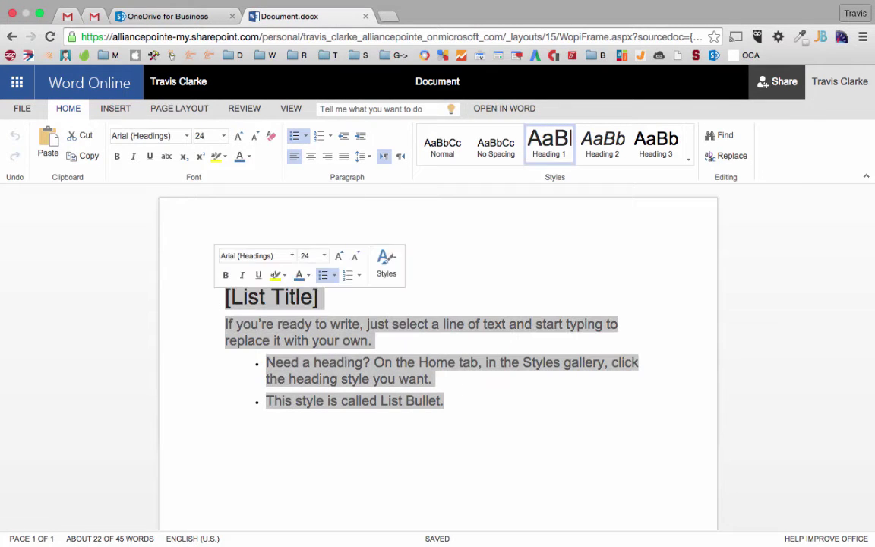
type("dsfsdggs")
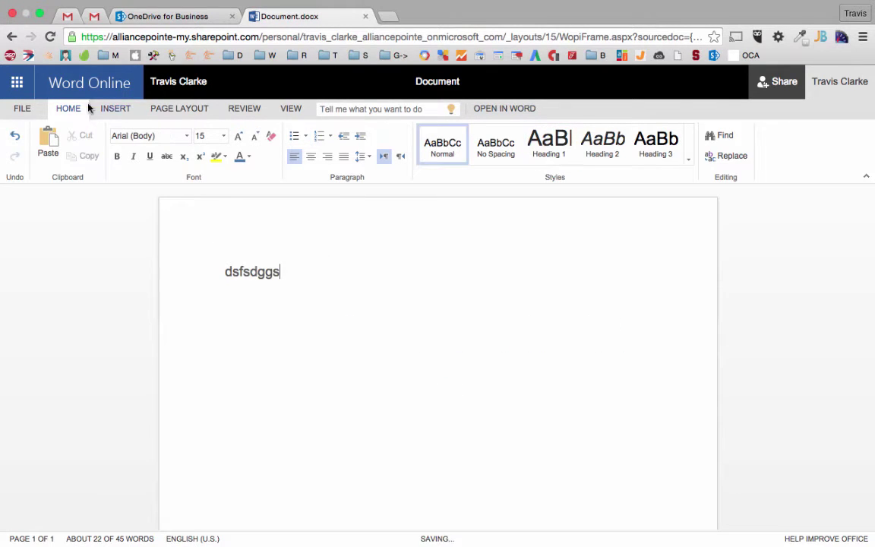
Return to the online OneDrive Documents library and switch to the local OneDriveBusiness folder in Finder to check the synced files.
left_click(28, 87)
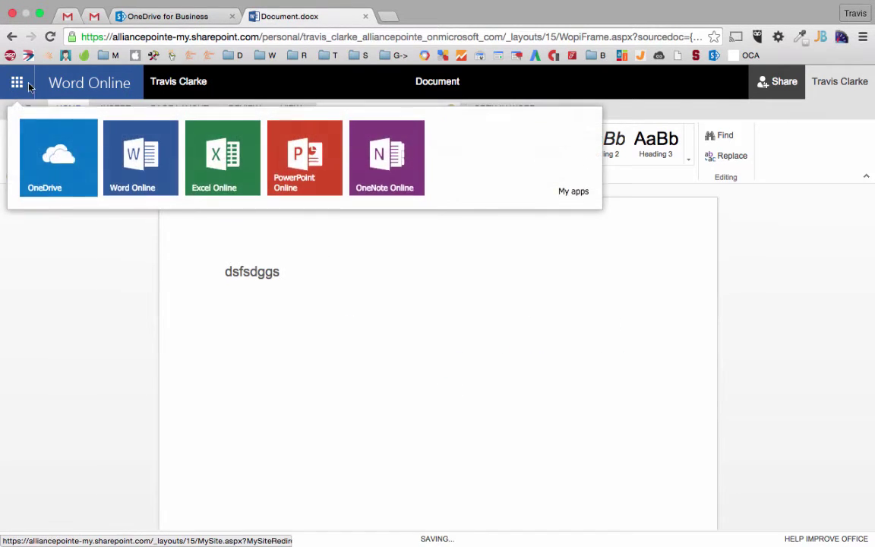
left_click(72, 169)
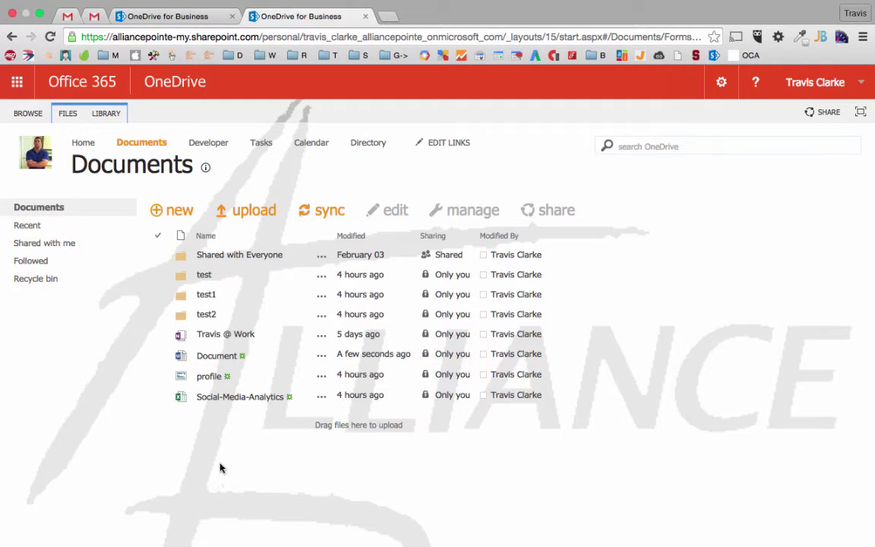
key("super+Tab")
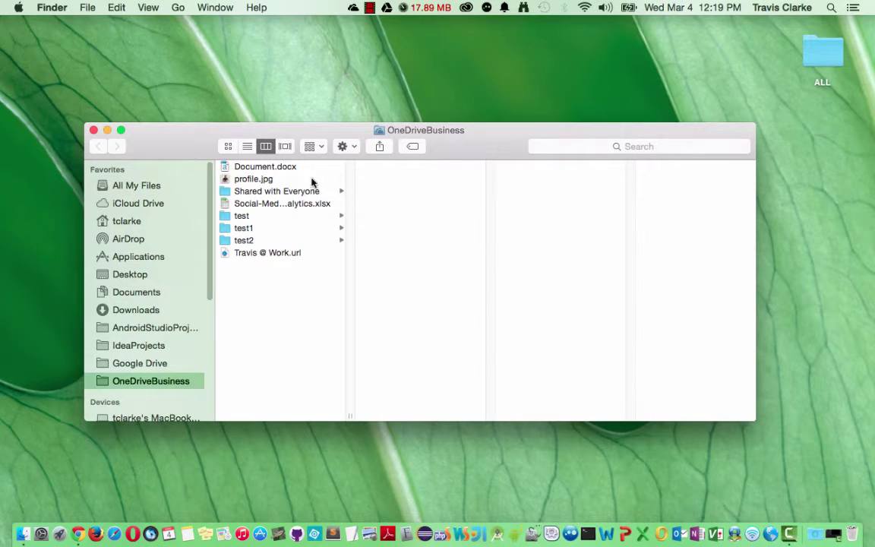
Check the details of the synced Document.docx in the local OneDriveBusiness folder and view the OneDrive for Business sync status.
left_click(294, 168)
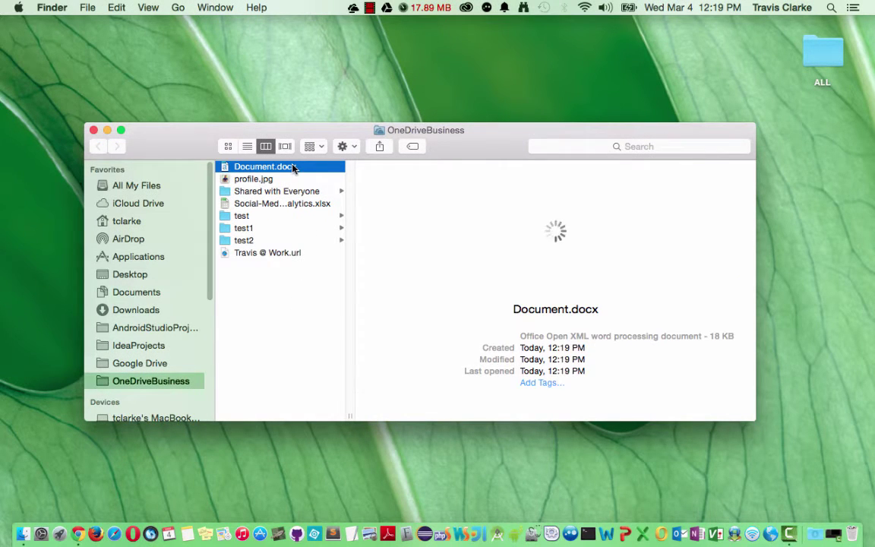
left_click(354, 7)
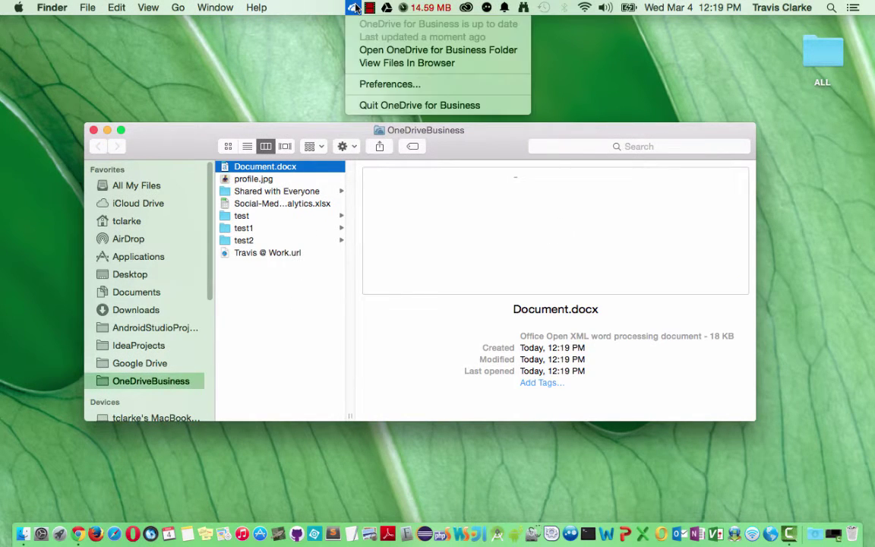
left_click(279, 111)
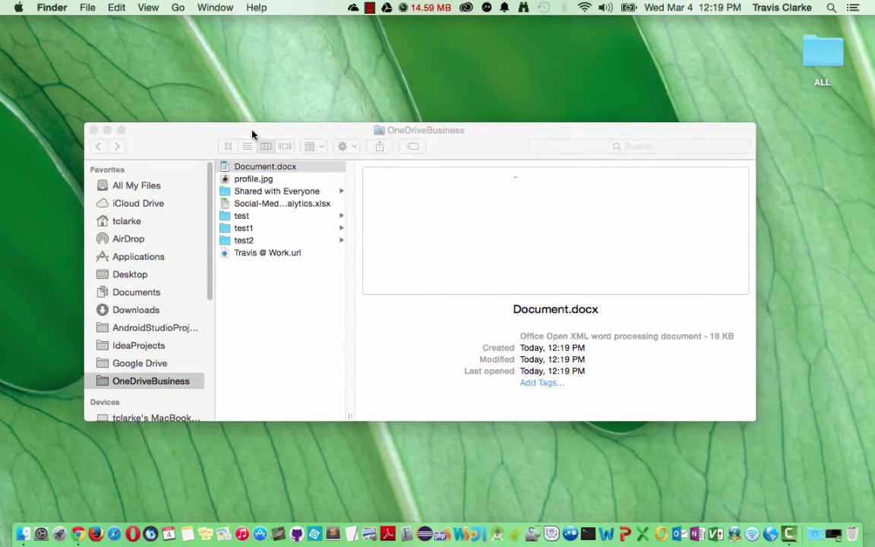
left_click_drag(275, 137, 317, 128)
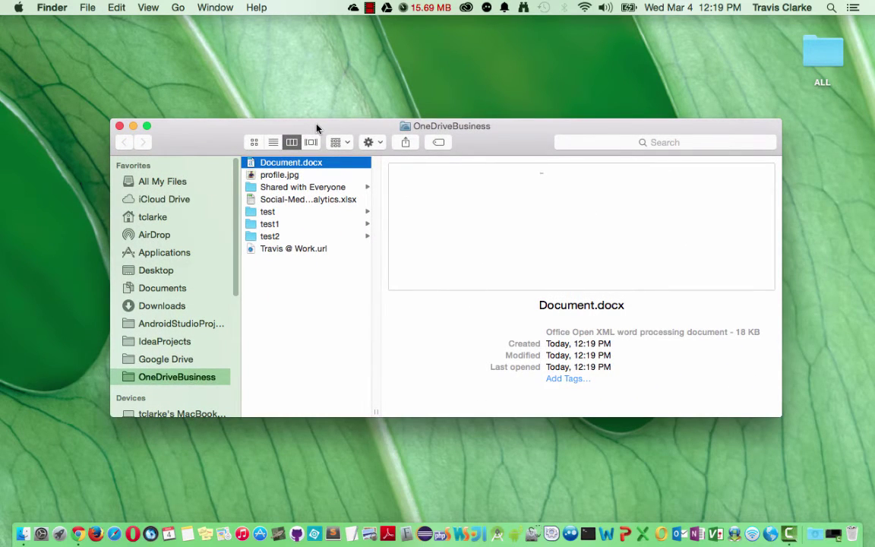
mouse_move(344, 129)
left_mouse_down()
mouse_move(332, 141)
mouse_move(331, 133)
mouse_move(346, 132)
left_mouse_up()
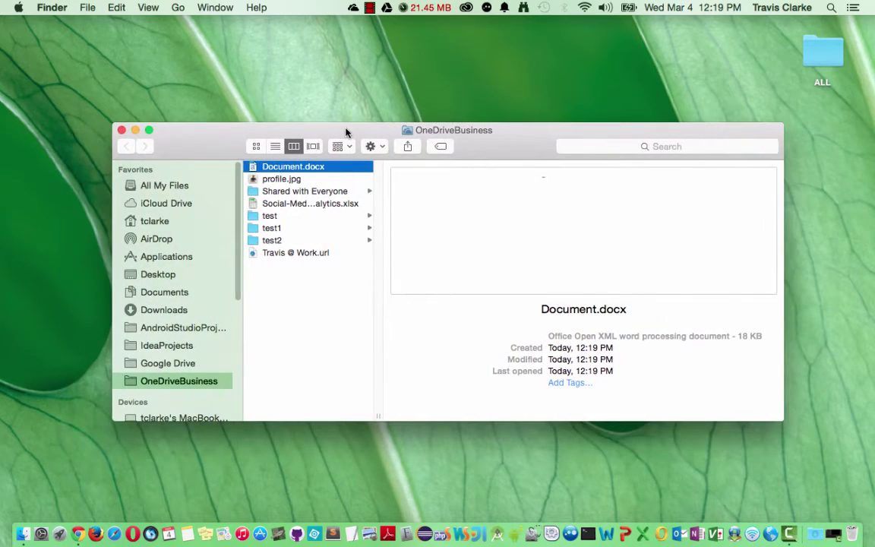
left_click(322, 294)
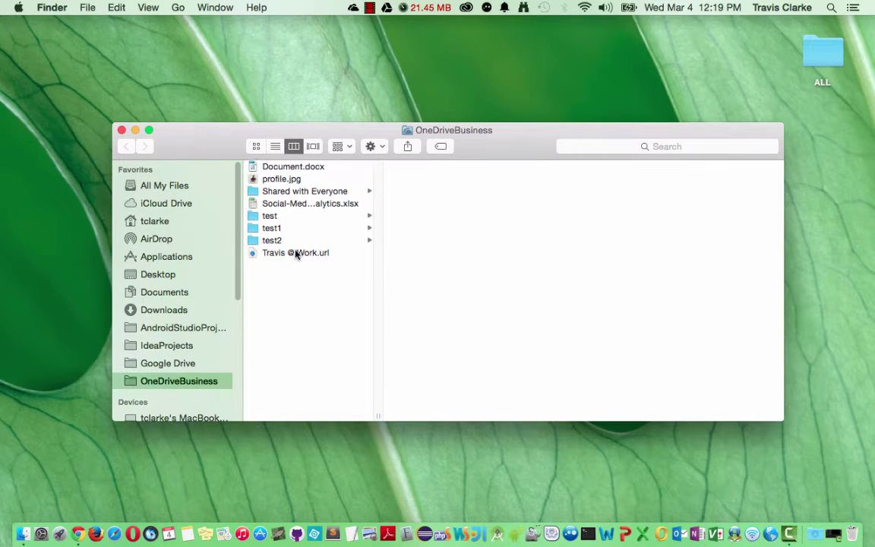
Switch to the online Documents library in Chrome and look over the available Office 365 apps.
key("ctrl+Right")
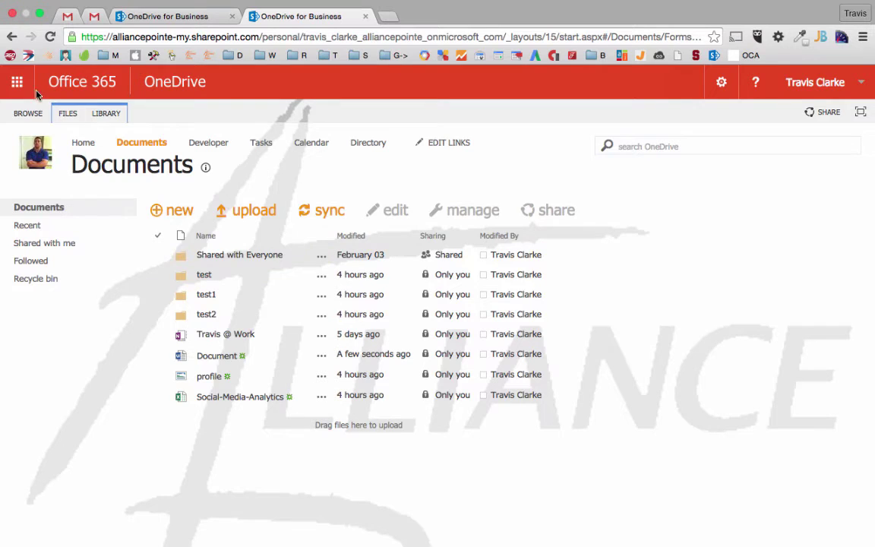
left_click(17, 82)
left_click(68, 334)
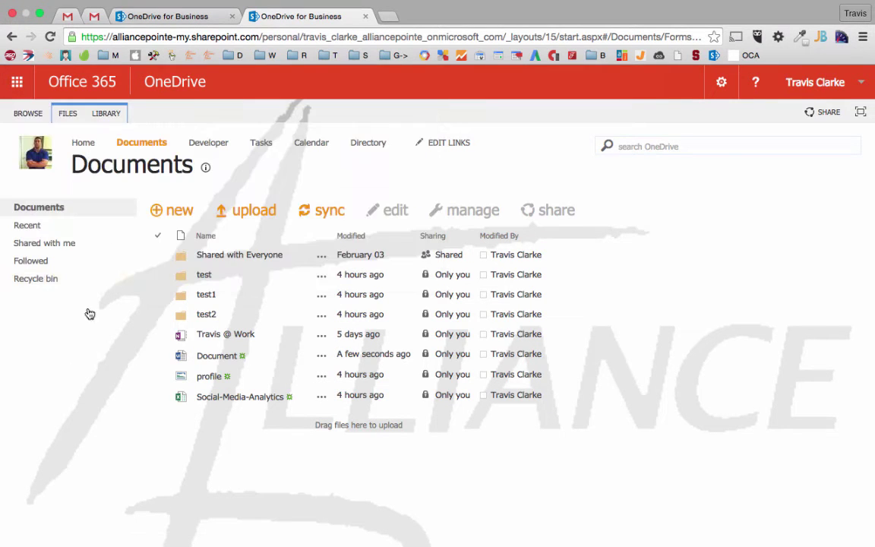
left_click(25, 84)
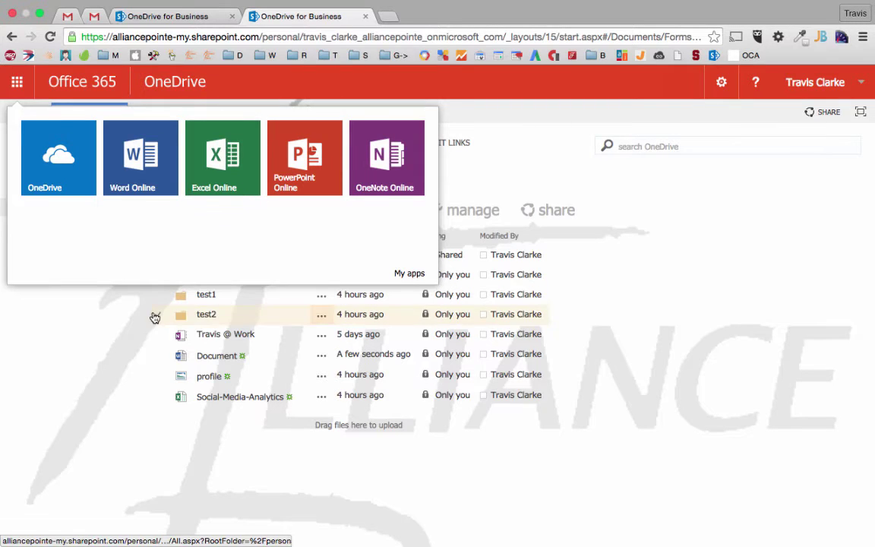
left_click(155, 316)
Review the file and folder types that can be created in the library, and view the test folder before returning to Documents.
left_click(163, 203)
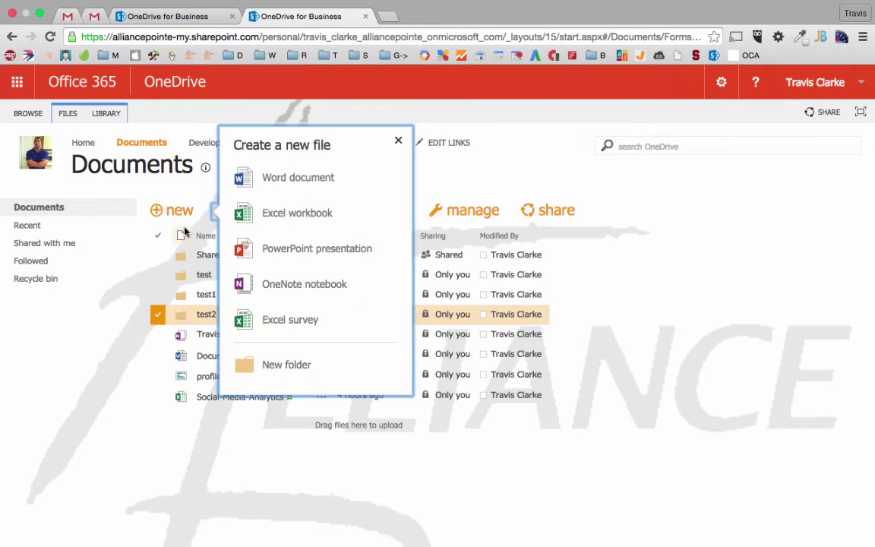
left_click(115, 378)
left_click(163, 210)
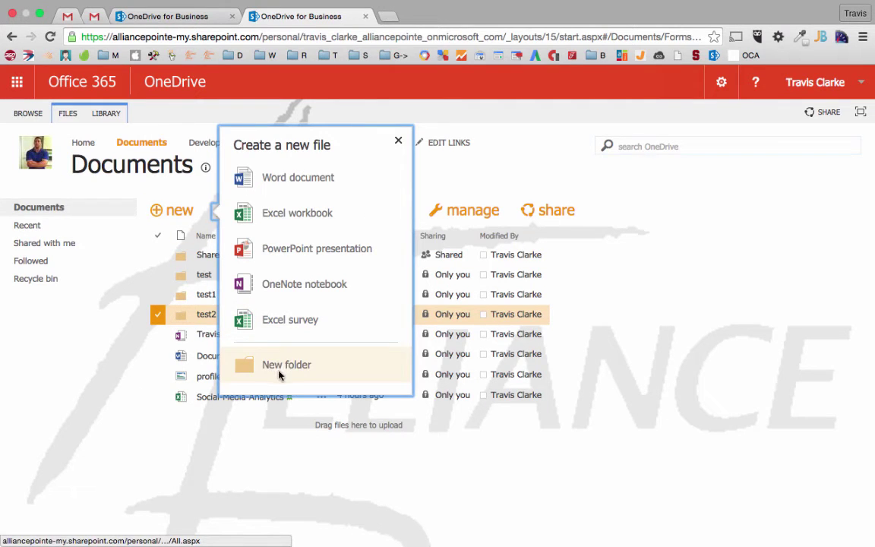
left_click(122, 357)
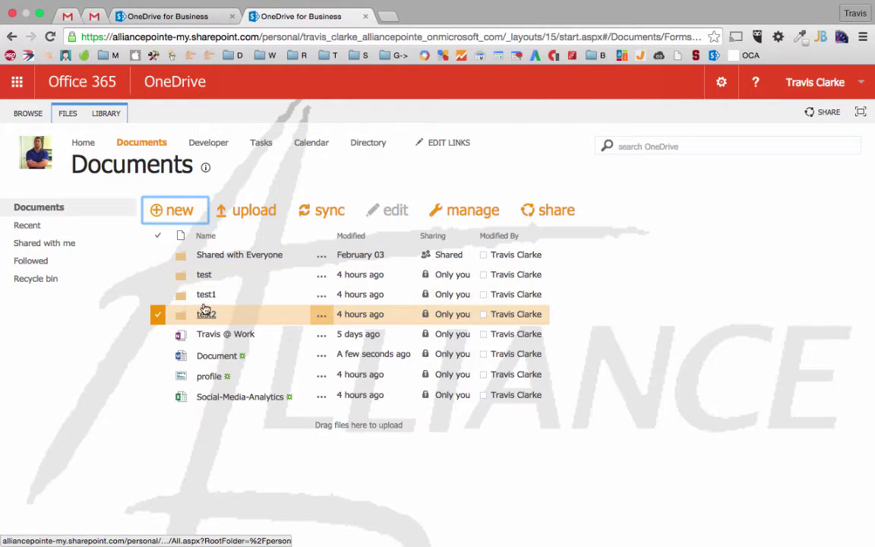
left_click(205, 279)
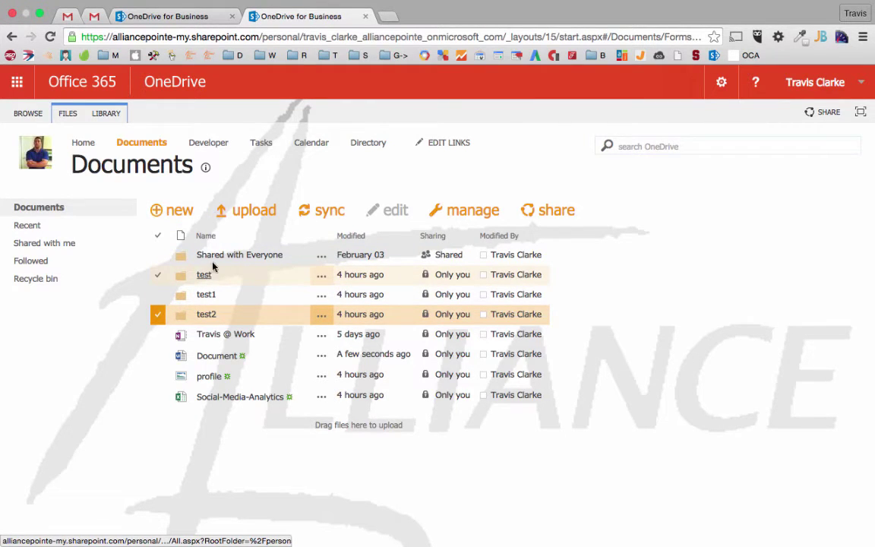
left_click(168, 175)
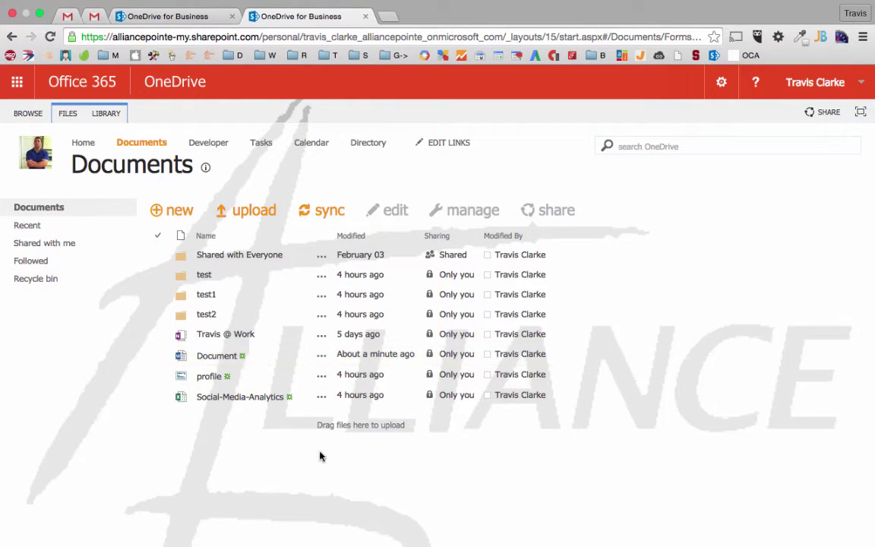
Switch to Finder, view the home folder as a source of files, and return to the online Documents library.
key("super+Tab")
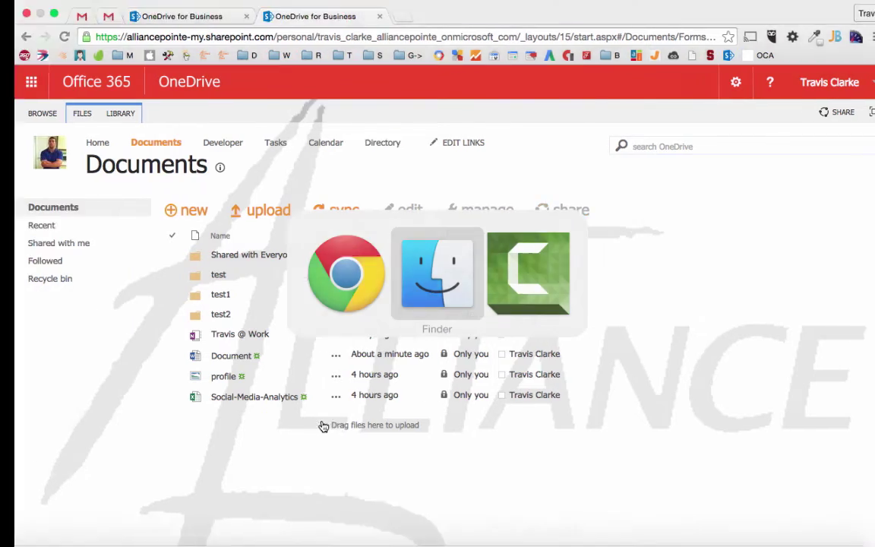
left_click(154, 221)
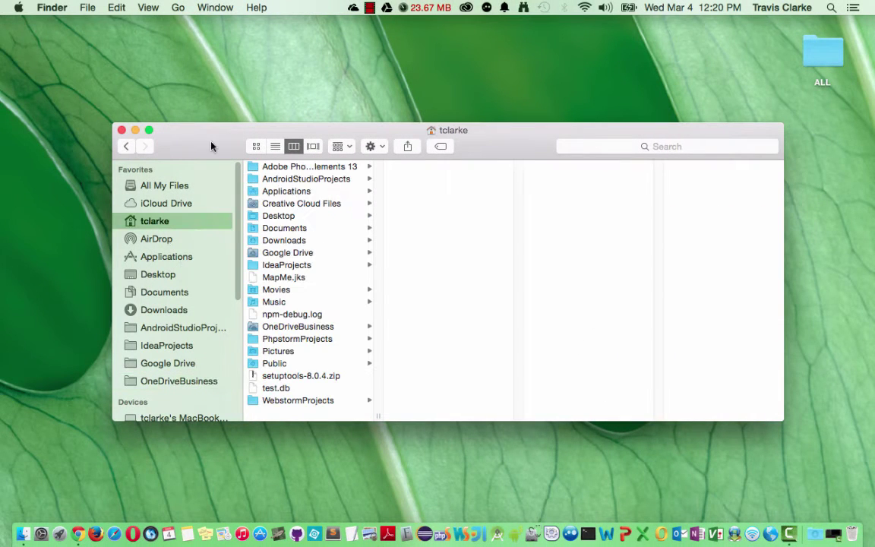
left_click_drag(283, 277, 338, 480)
key("ctrl+Right")
key("ctrl+Left")
key("ctrl+Right")
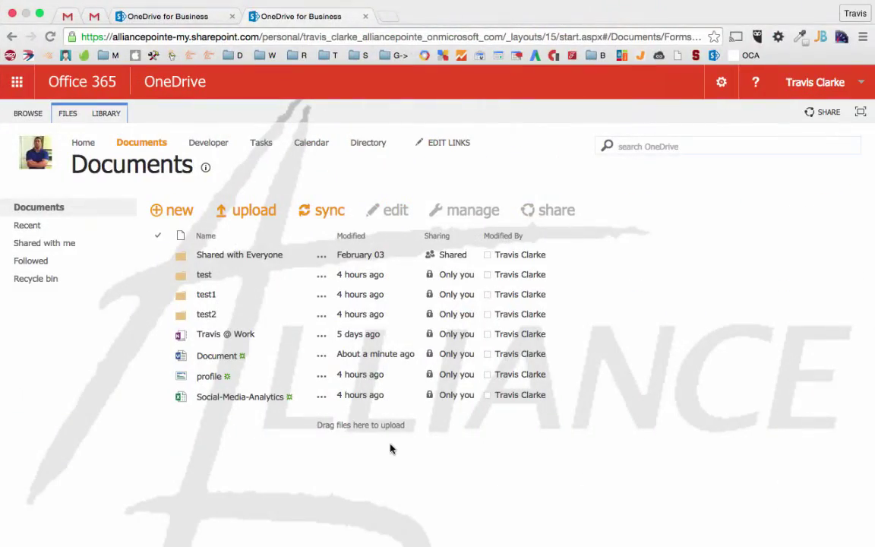
Preview DesignLibrary_Photoshop.log from the local Documents folder in the library's upload file picker without uploading it.
left_click(262, 216)
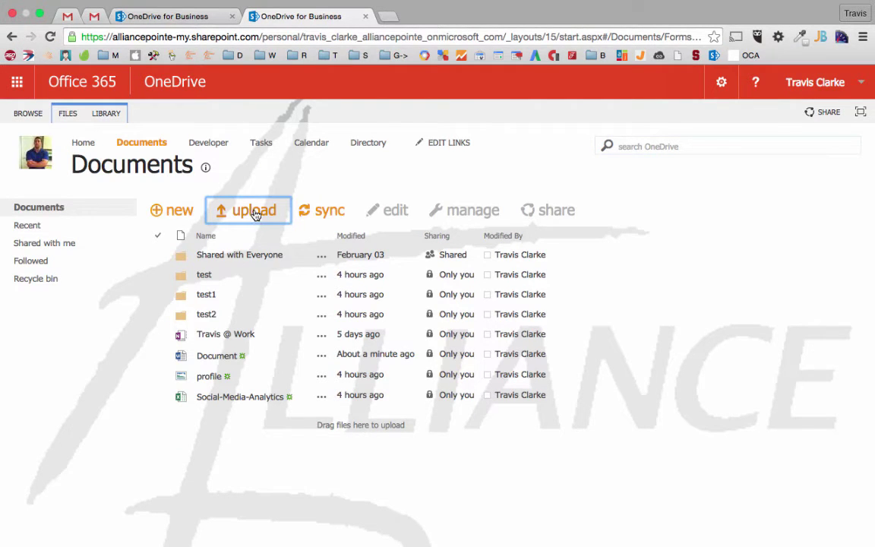
left_click(256, 215)
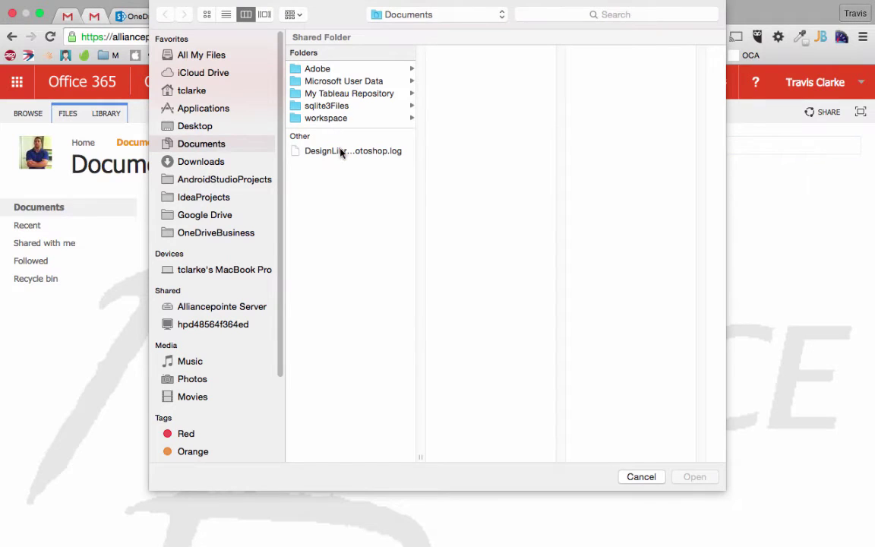
left_click(346, 150)
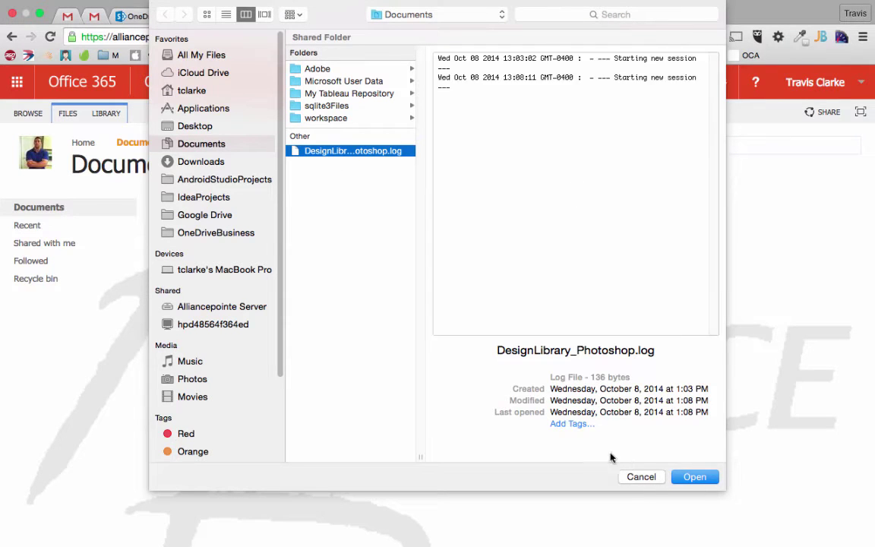
key("Escape")
View the contents of the local OneDriveBusiness folder in Finder and return to the online library in Chrome.
key("super+Tab")
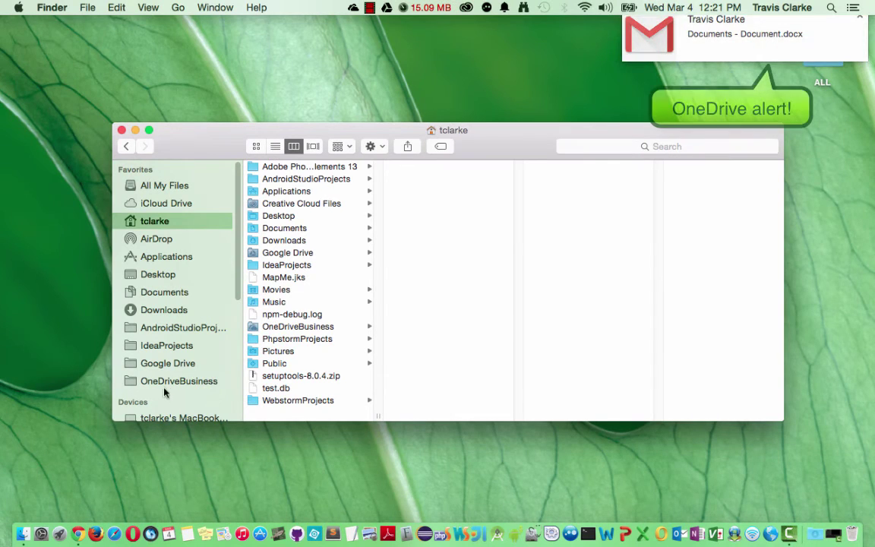
left_click(168, 384)
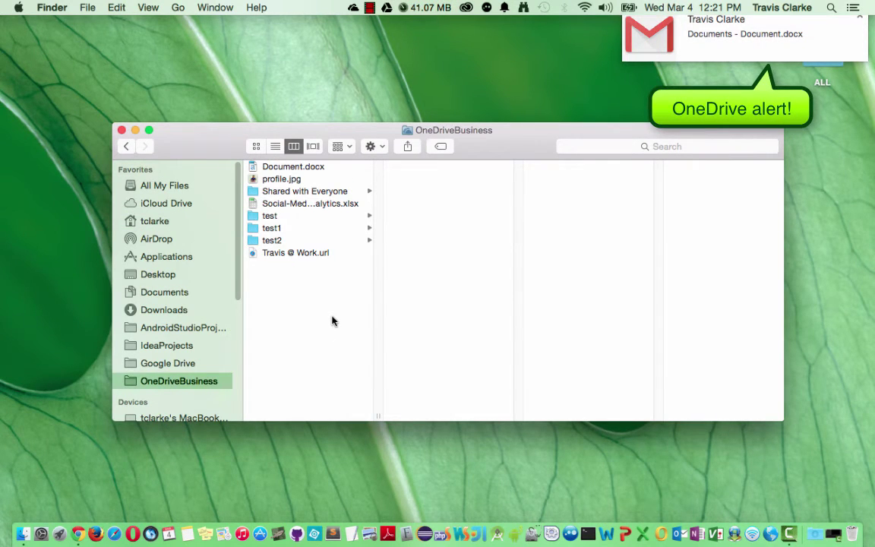
key("super+Tab")
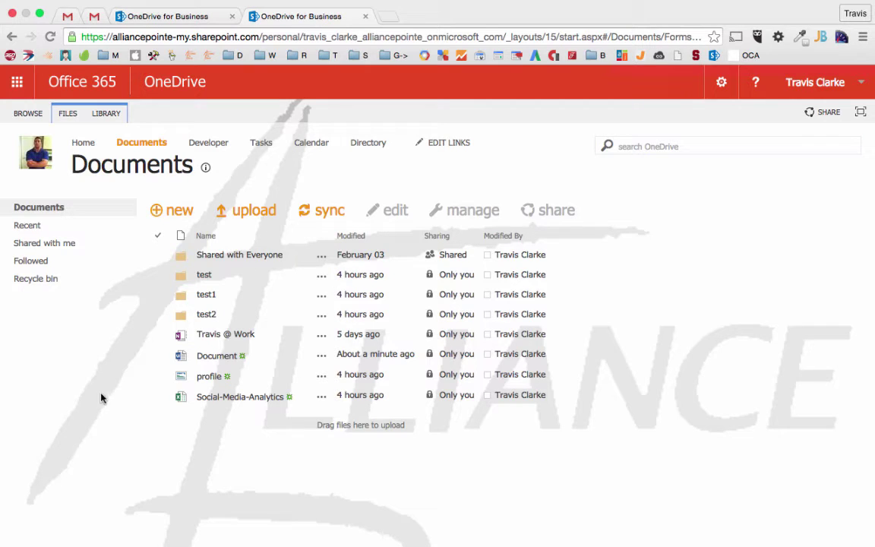
Examine the management options and sharing details of the Shared with Everyone folder, leaving it unselected.
left_click(158, 256)
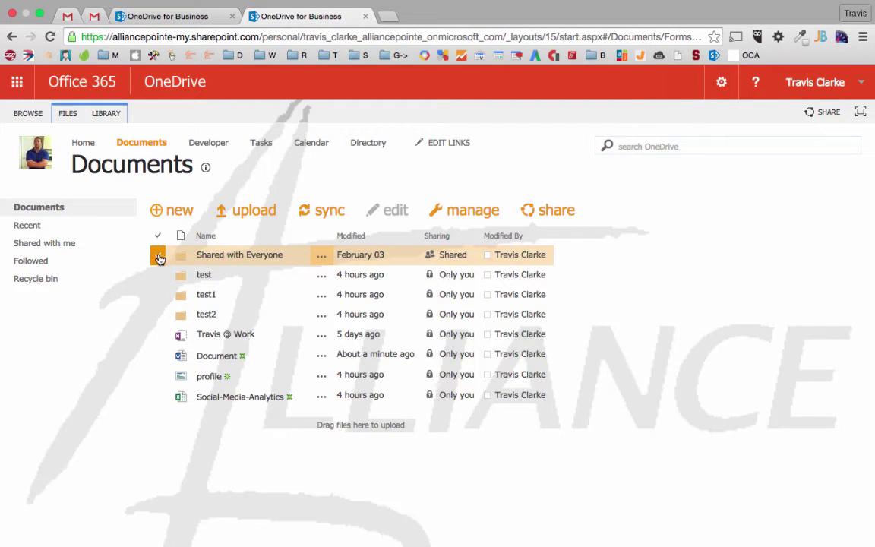
left_click(451, 216)
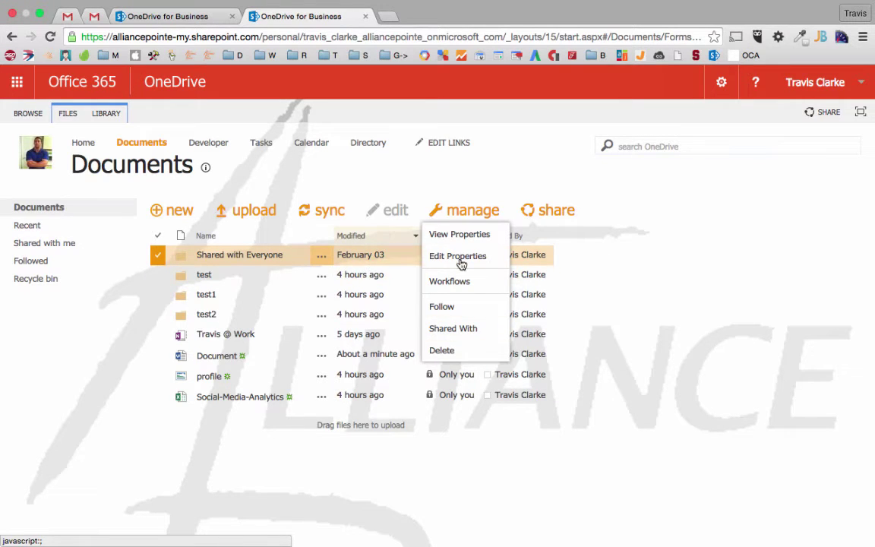
left_click(319, 261)
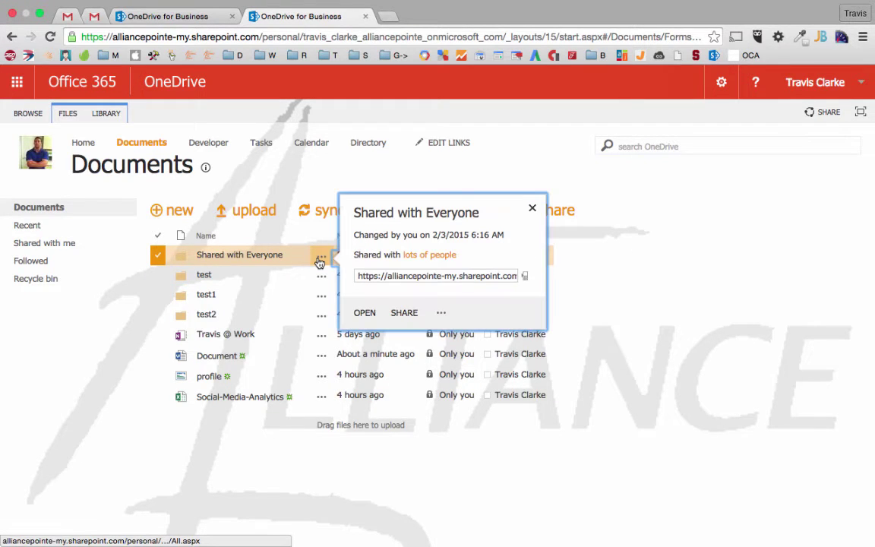
left_click(442, 315)
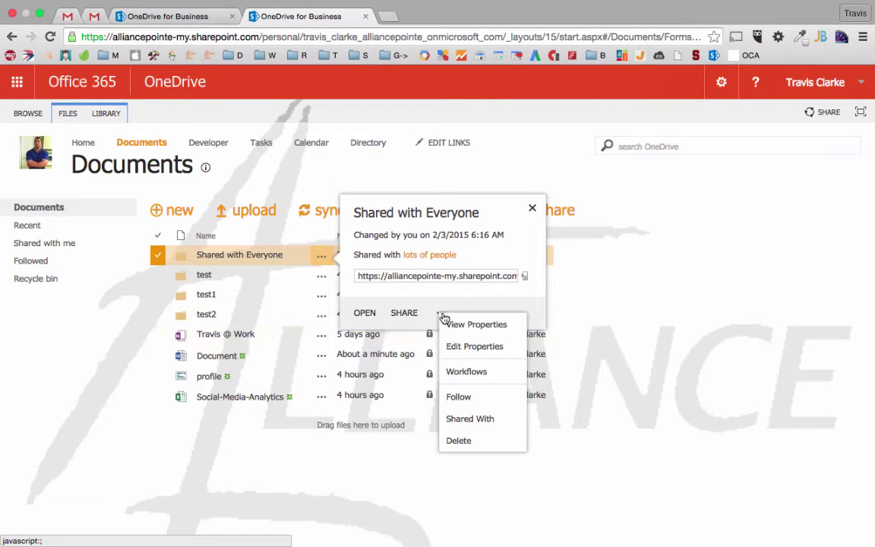
left_click(687, 284)
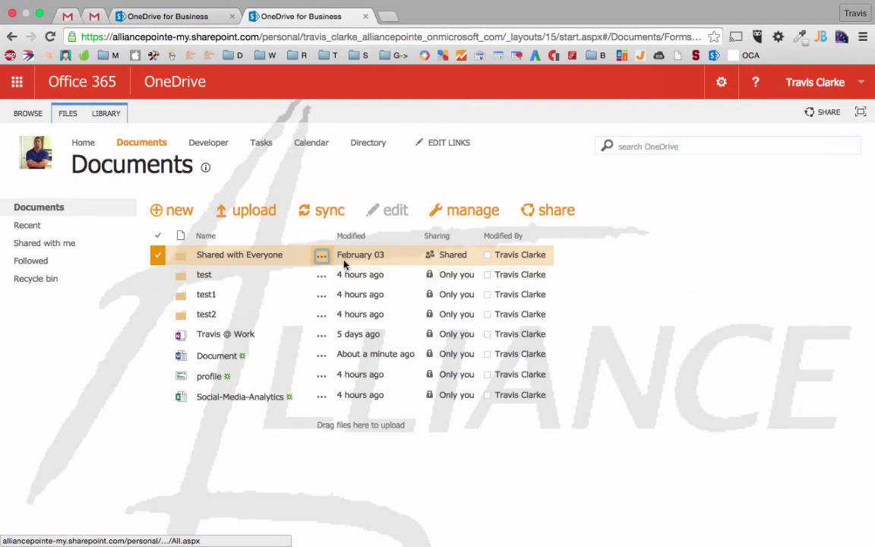
left_click(159, 255)
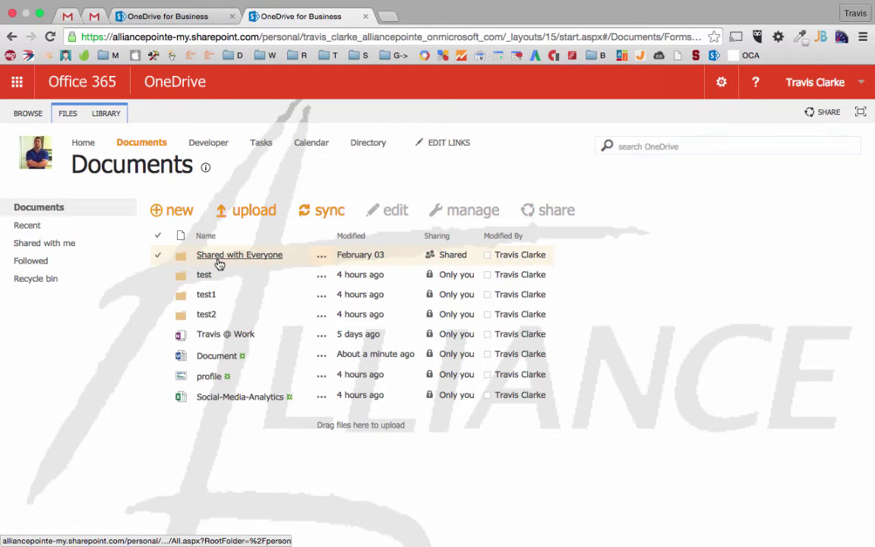
Move the OneNote notebook from the Documents library into the test folder and check that folder's contents.
mouse_move(203, 275)
left_mouse_down()
mouse_move(214, 281)
mouse_move(202, 278)
mouse_move(220, 336)
mouse_move(203, 281)
left_mouse_up()
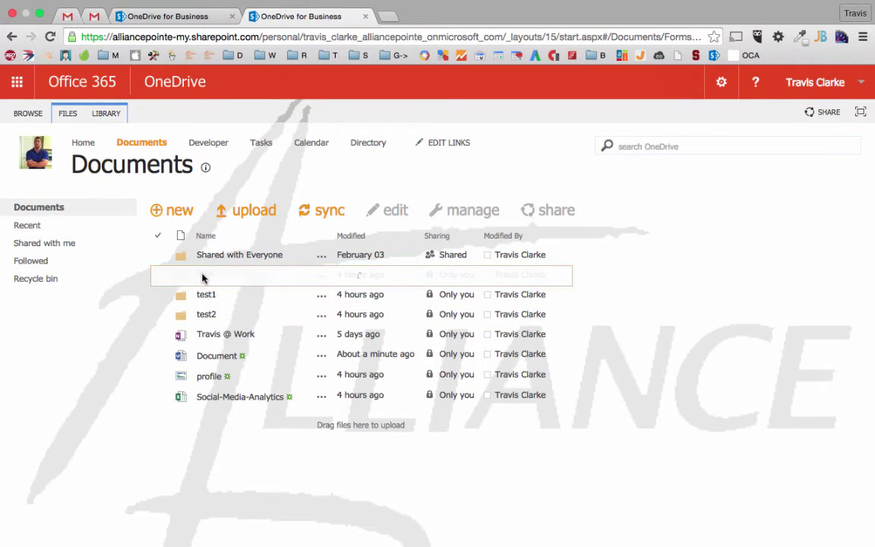
left_click(204, 277)
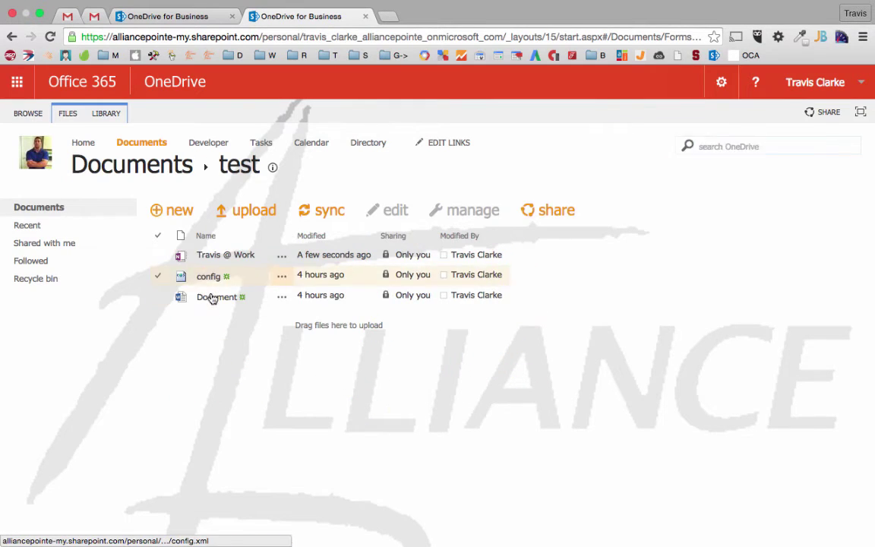
left_click(174, 174)
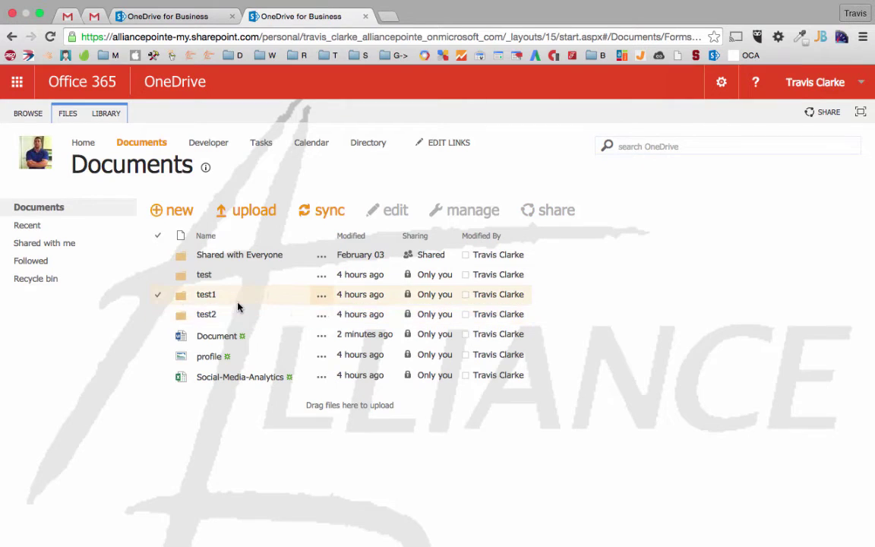
Reopen the test folder, look over its library-level commands and settings, and return to the main Documents library.
left_click(204, 275)
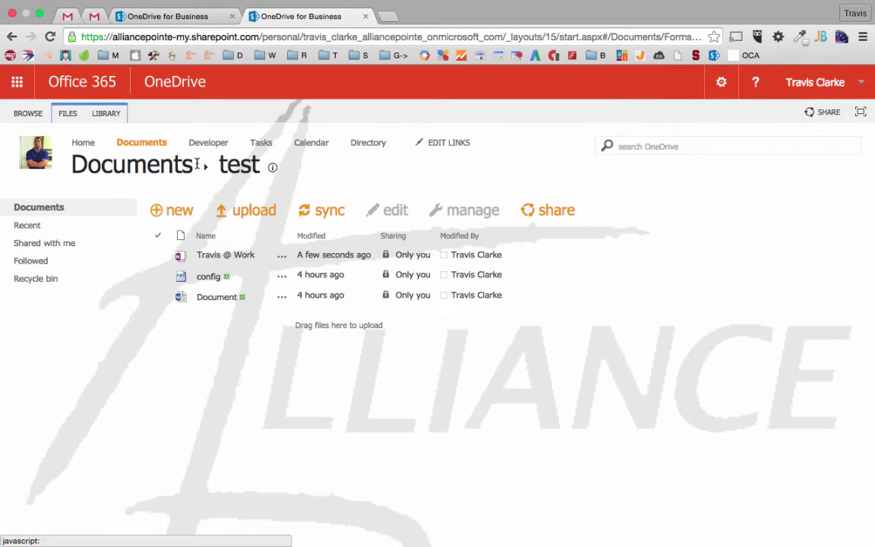
left_click(114, 114)
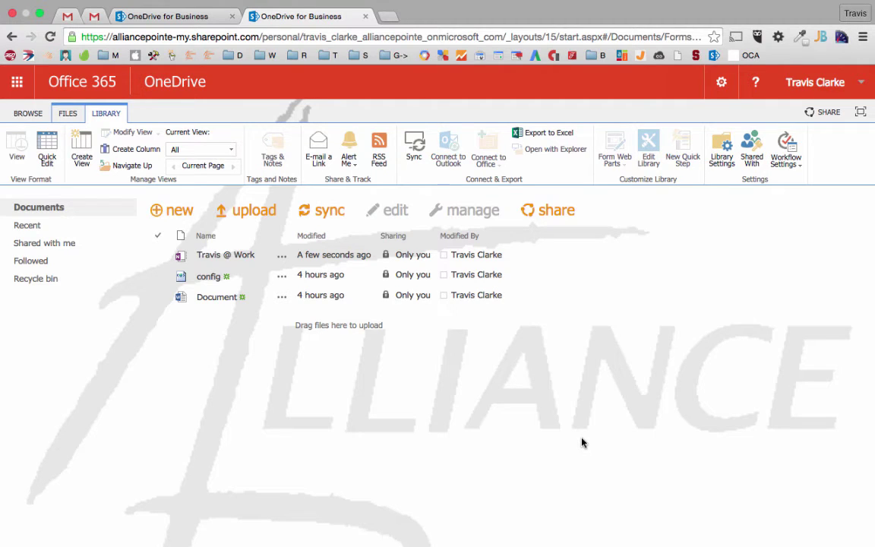
left_click(31, 114)
left_click(173, 161)
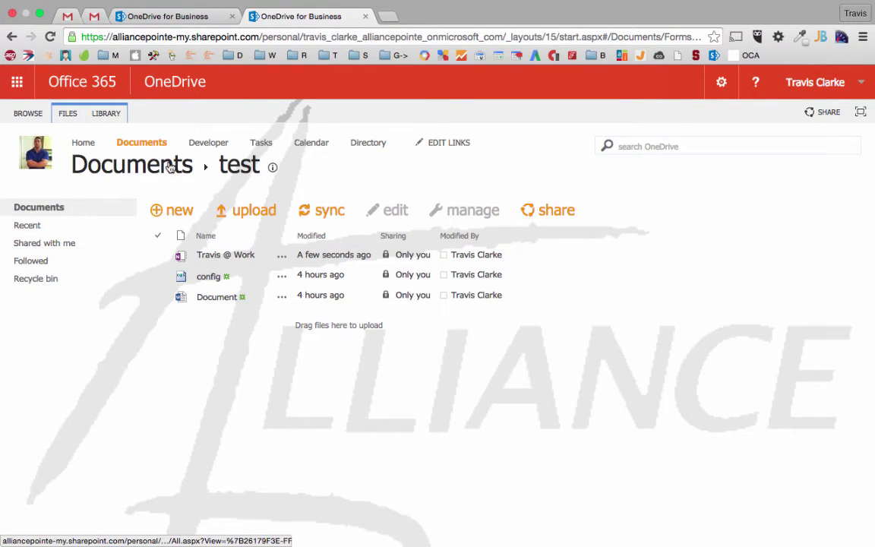
Switch to Finder, move Document.docx from the local test folder into OneDriveBusiness, replacing the existing copy, and close the window.
key("super+Tab")
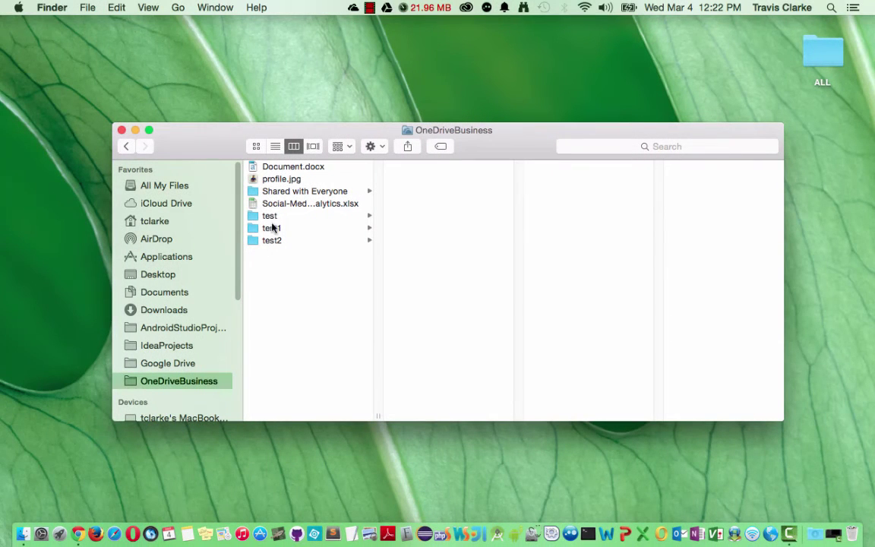
left_click(289, 217)
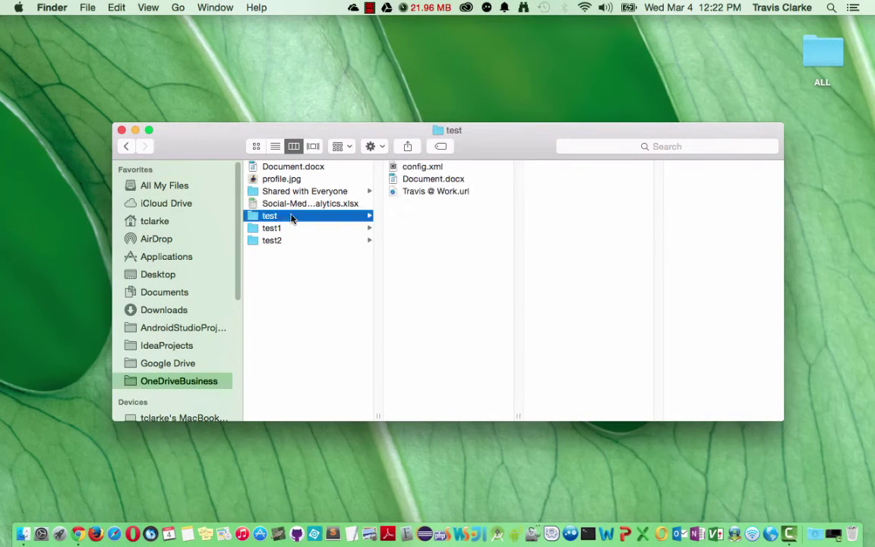
left_click_drag(435, 182, 357, 217)
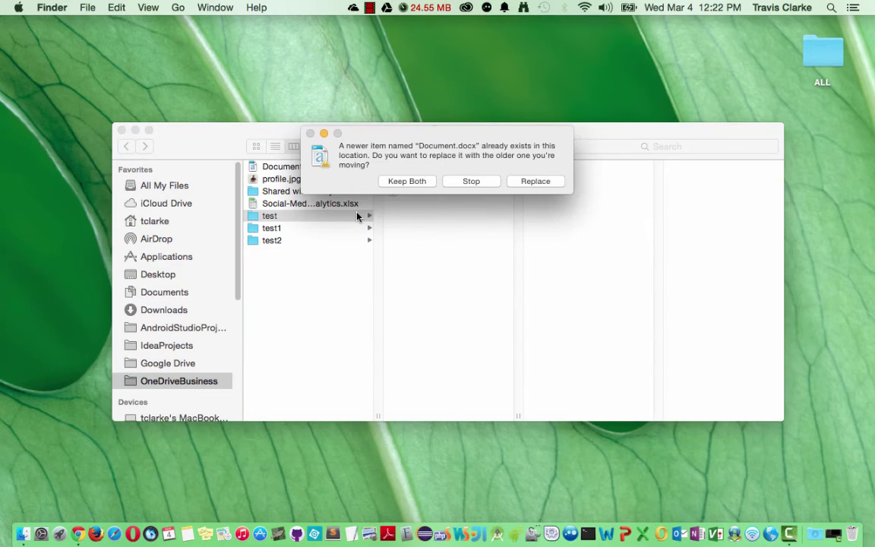
key("Return")
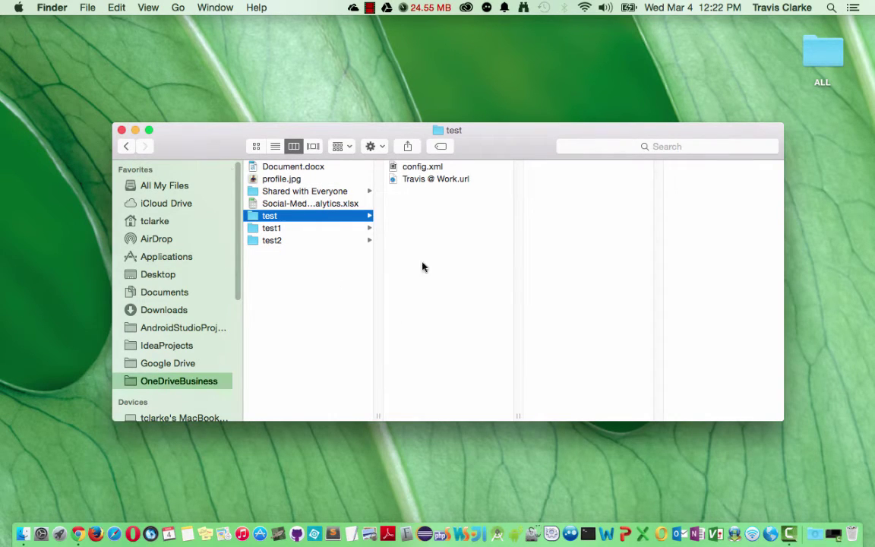
left_click(342, 295)
left_click(121, 130)
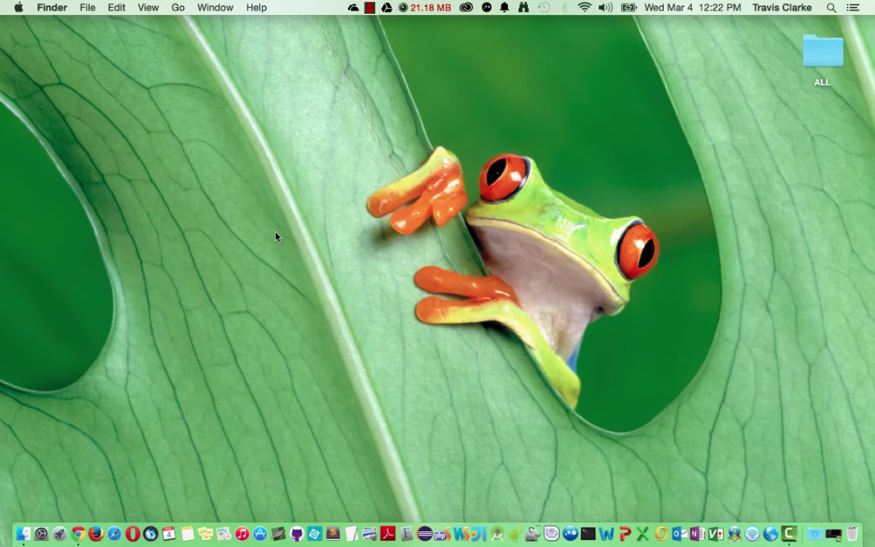
Return to the online library in Chrome and check the test folder's details, leaving the folder unselected.
key("super+Tab")
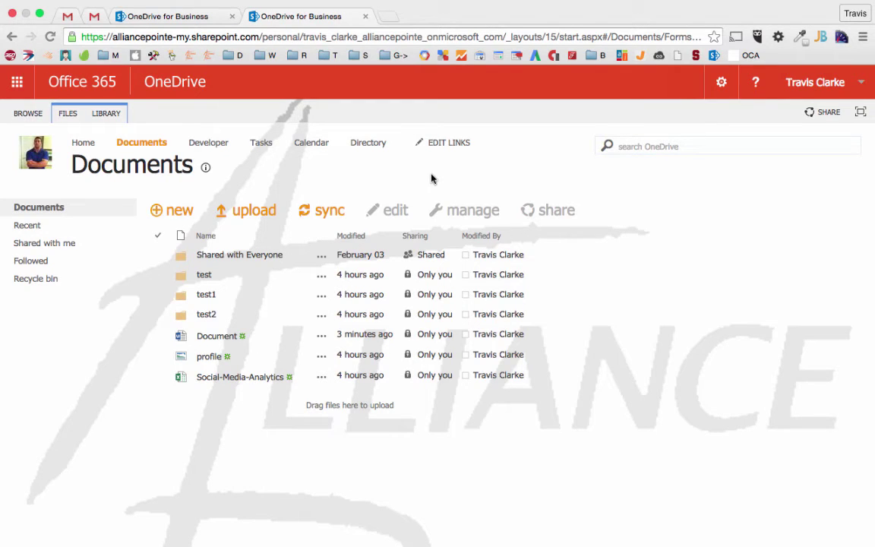
left_click(322, 279)
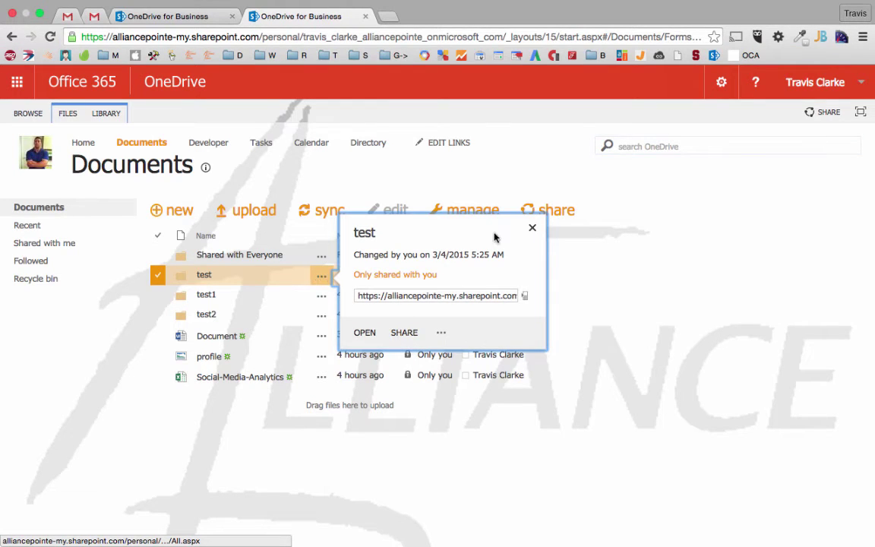
left_click(532, 228)
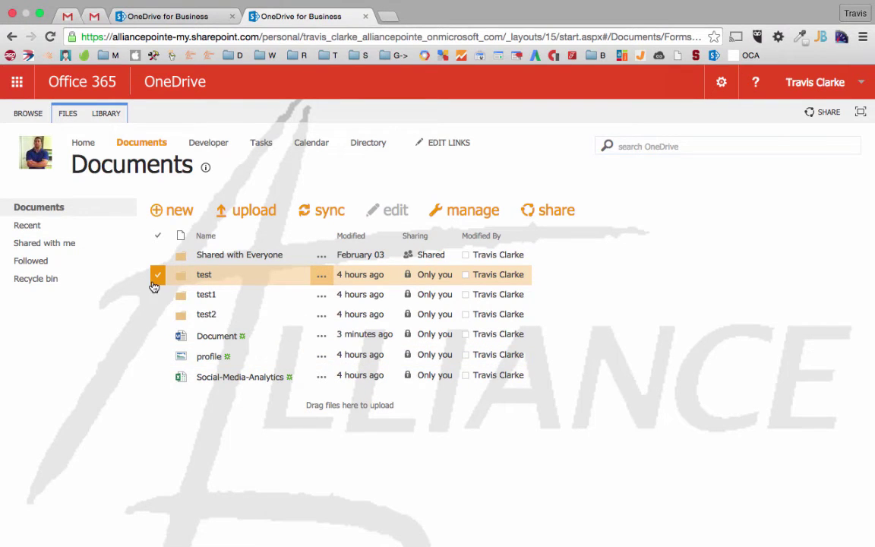
left_click(206, 278)
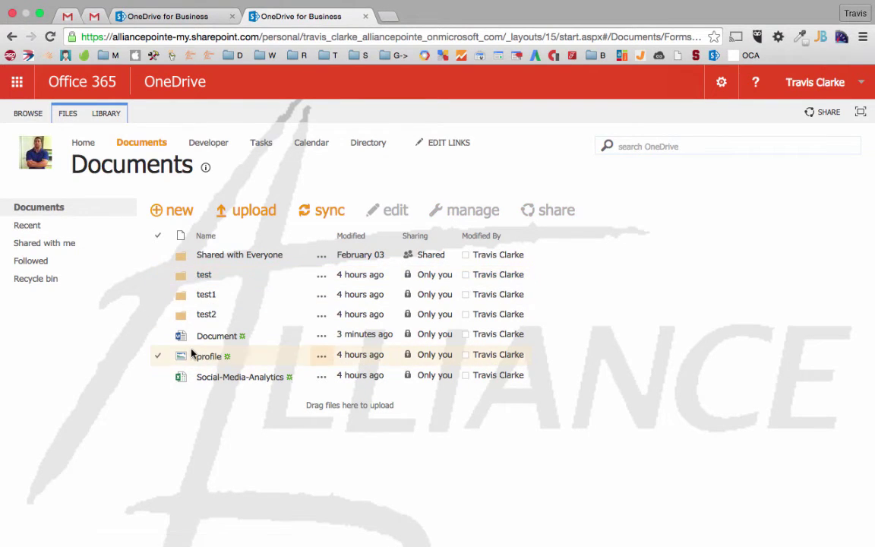
Open the sharing settings of the Social-Media-Analytics file and look up a person's name for an invitation.
left_click(161, 377)
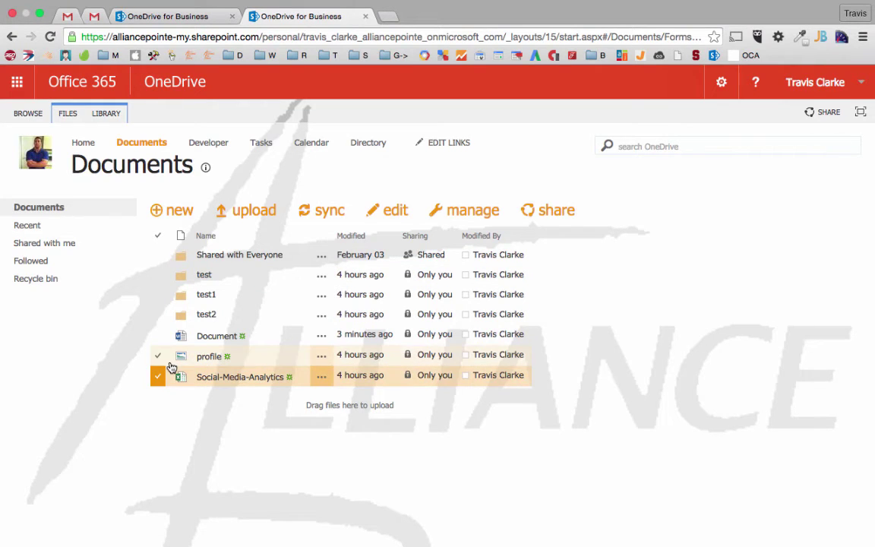
left_click(426, 378)
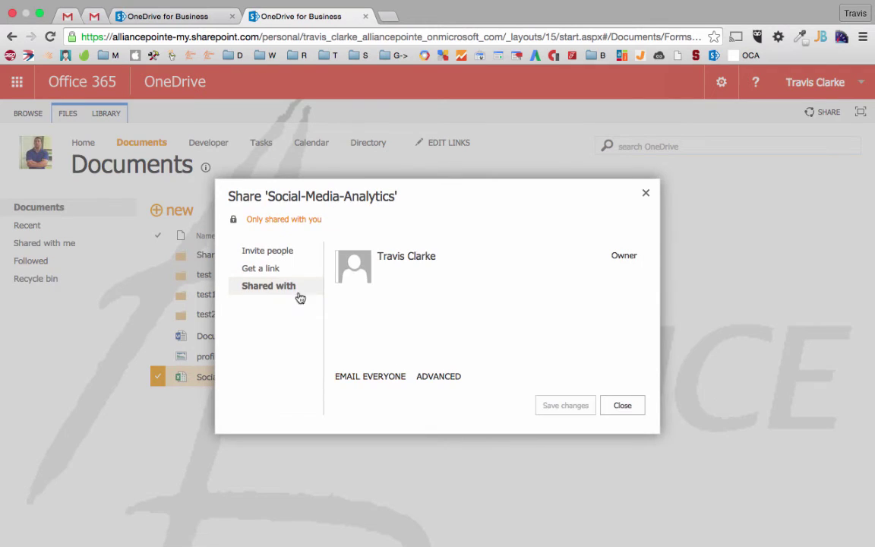
left_click(272, 252)
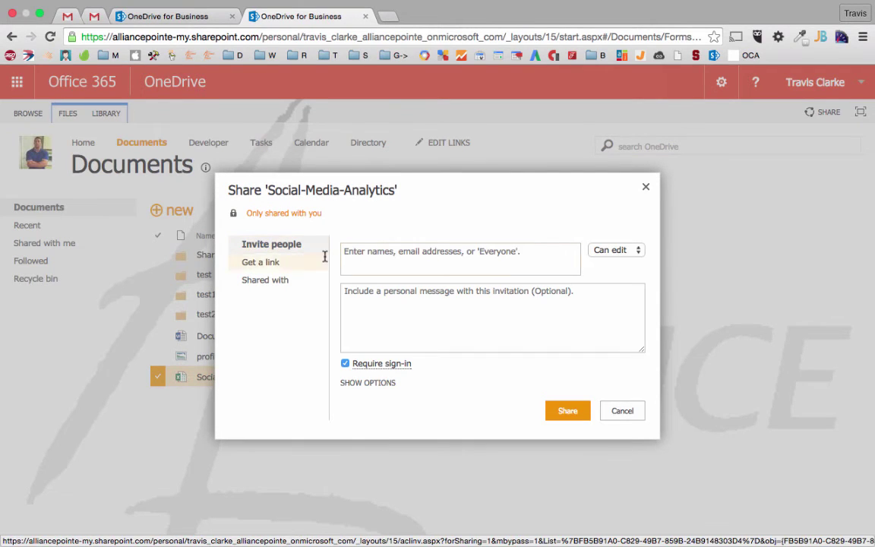
left_click(404, 250)
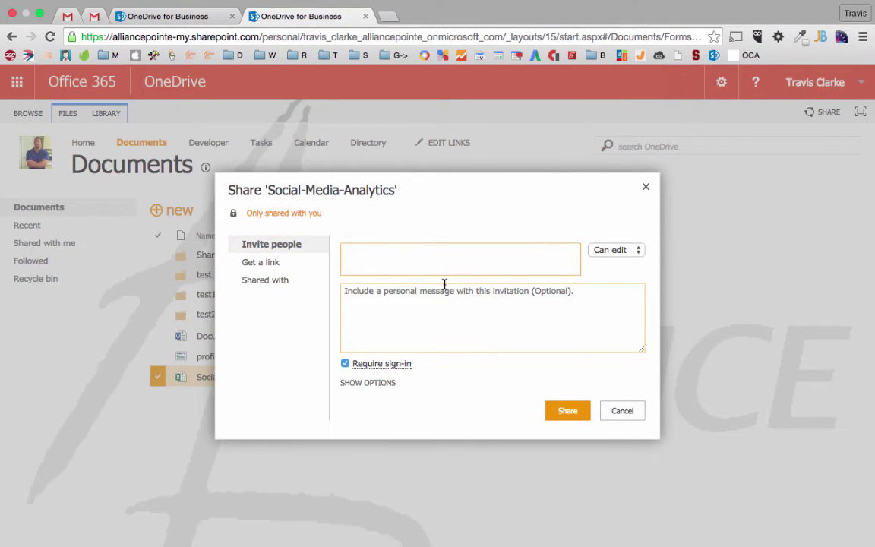
type("Tra")
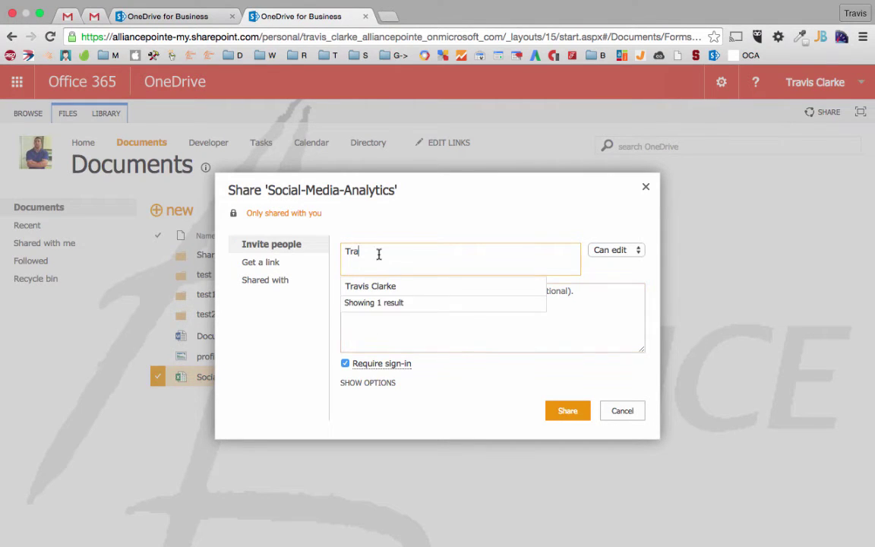
Review the link options and the people Social-Media-Analytics is shared with, close its sharing settings and deselect the file.
left_click(265, 278)
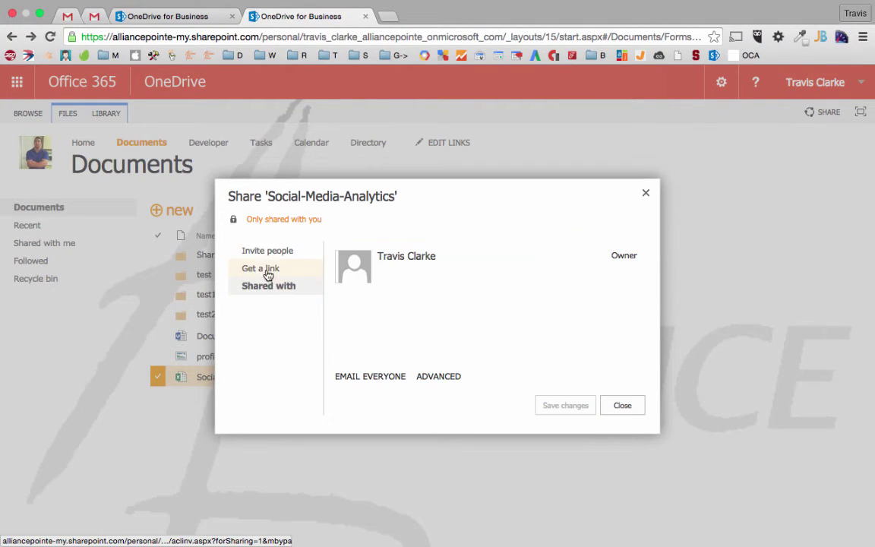
left_click(270, 266)
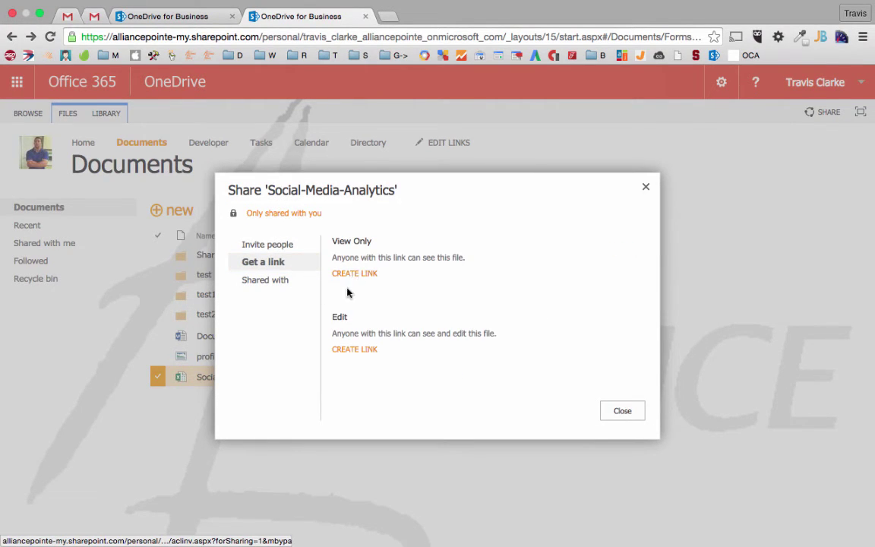
mouse_move(243, 1)
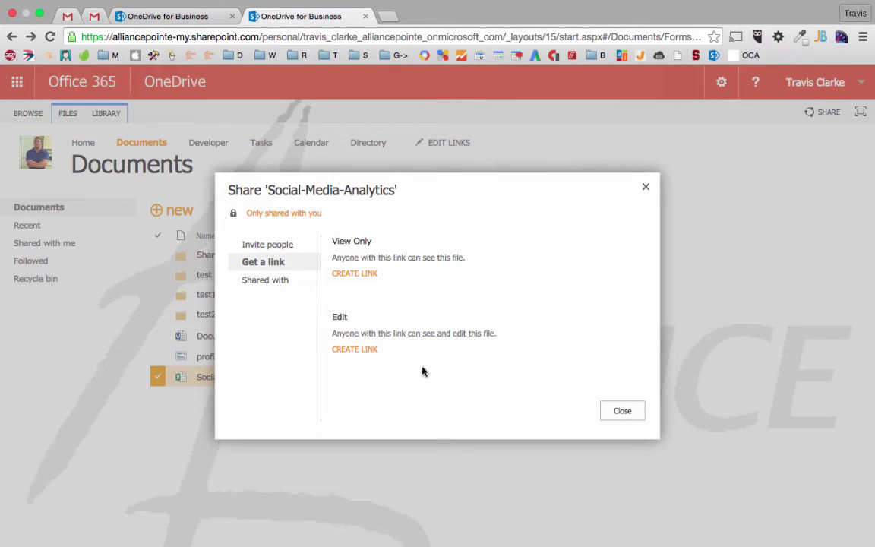
left_click(265, 281)
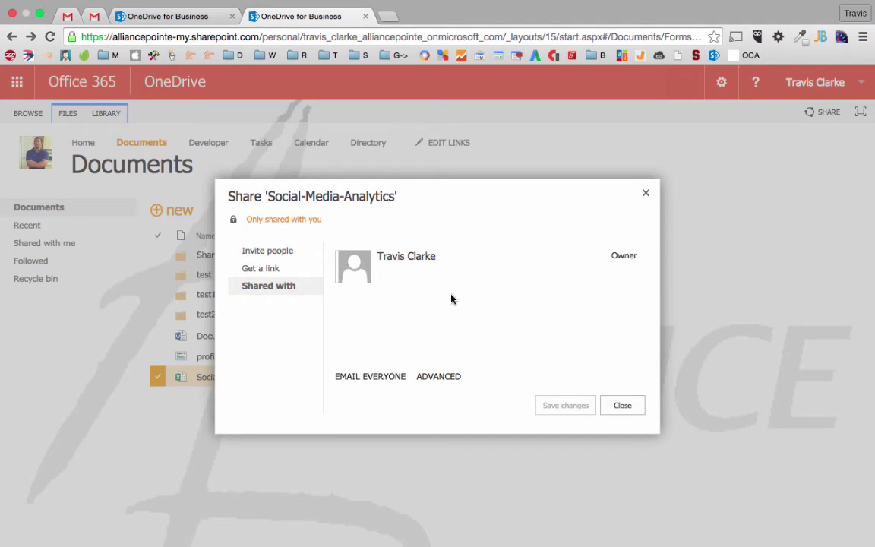
left_click(622, 405)
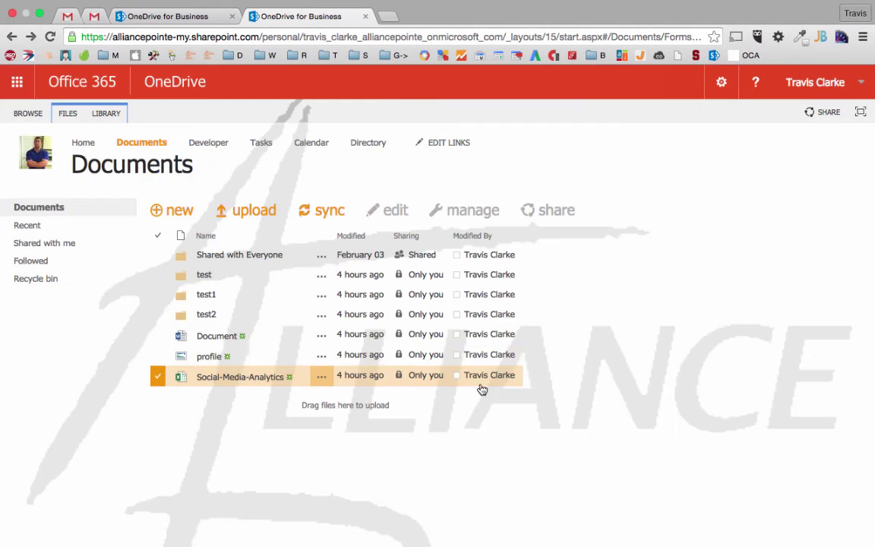
left_click(159, 376)
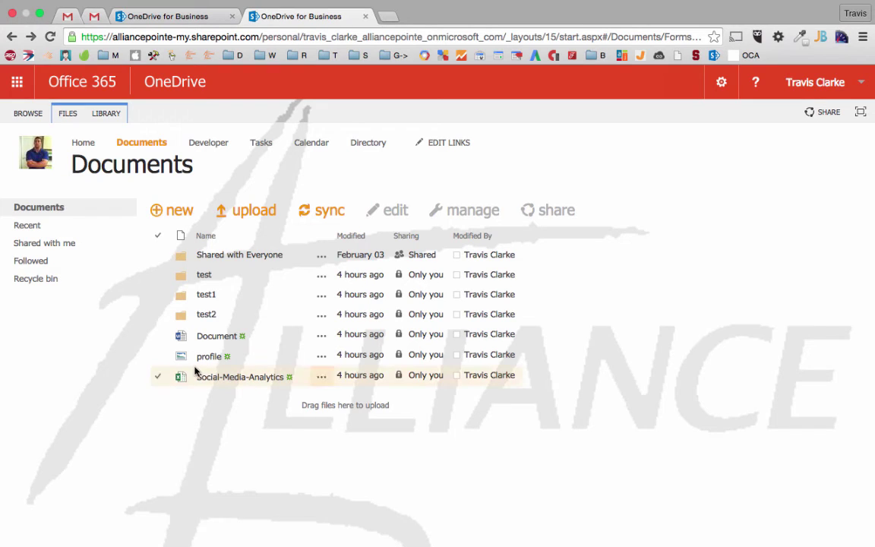
View the items listed under Shared with me and check the details of the Social-Media-Analytics file.
left_click(79, 245)
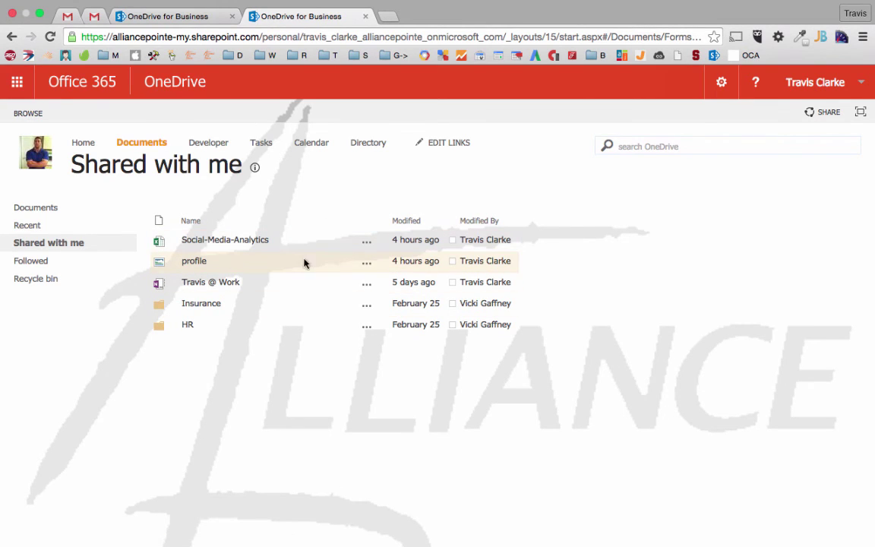
left_click(365, 244)
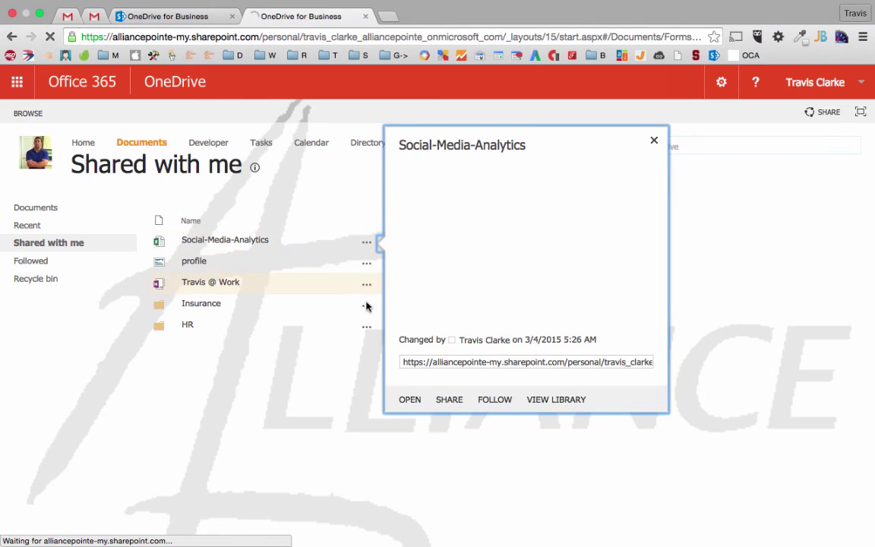
key("Escape")
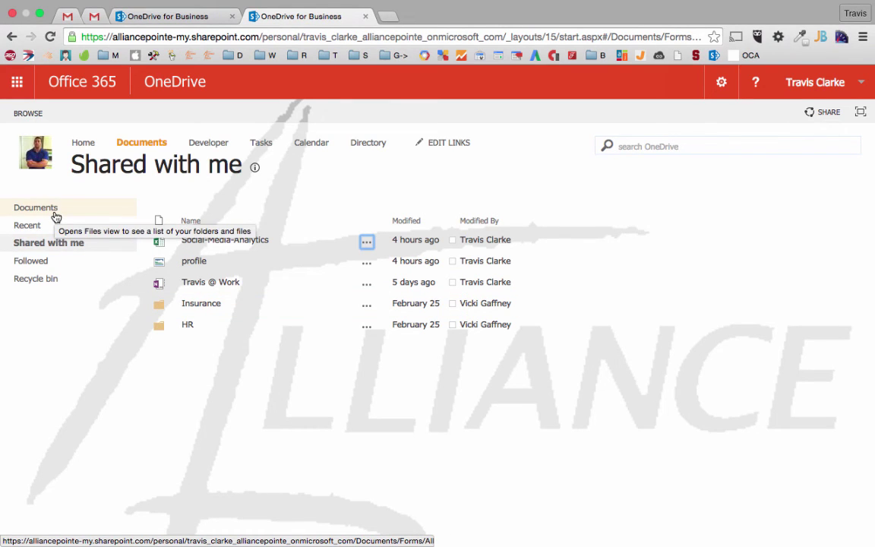
Try the Can view permission in a Social-Media-Analytics invitation and check the file's link options, closing the dialog without sharing.
left_click(367, 242)
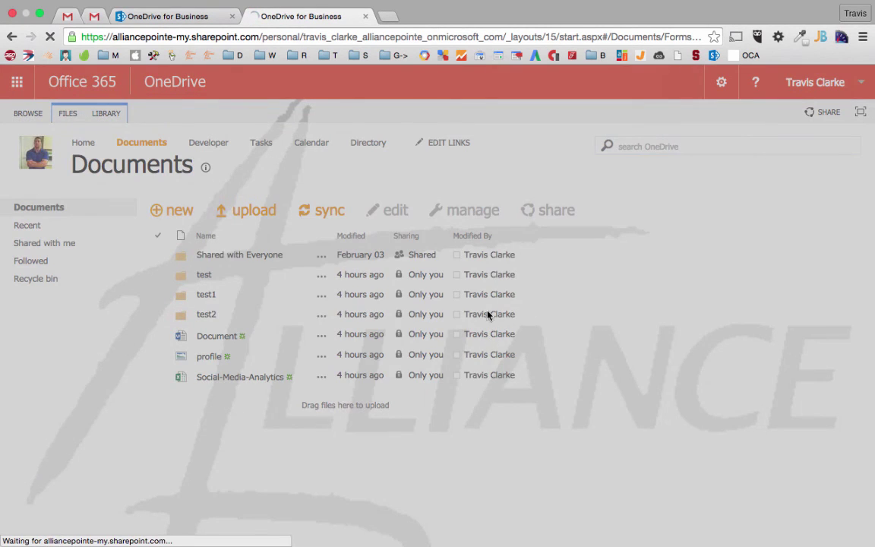
left_click(612, 255)
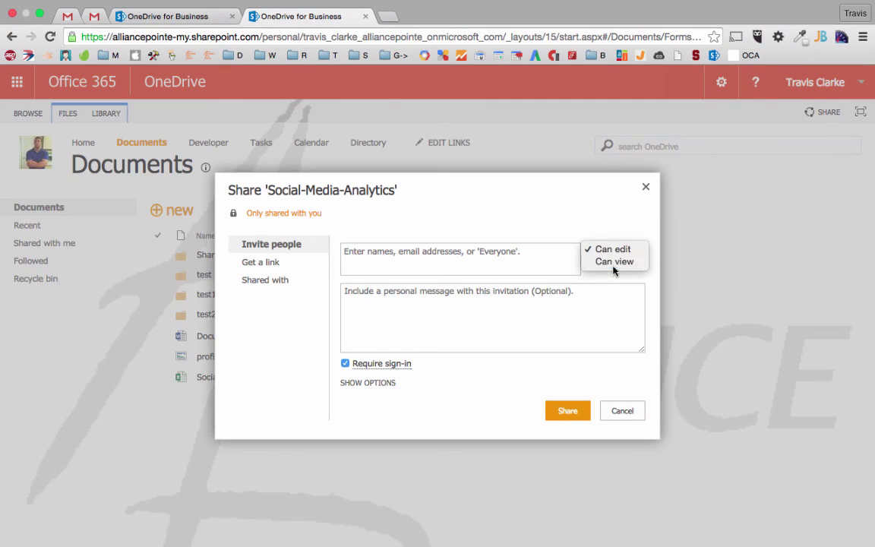
left_click(614, 263)
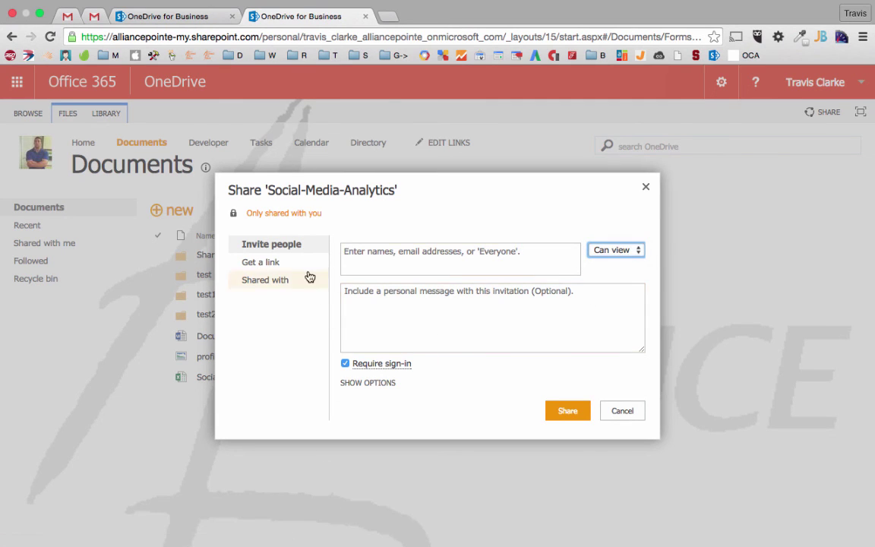
left_click(281, 264)
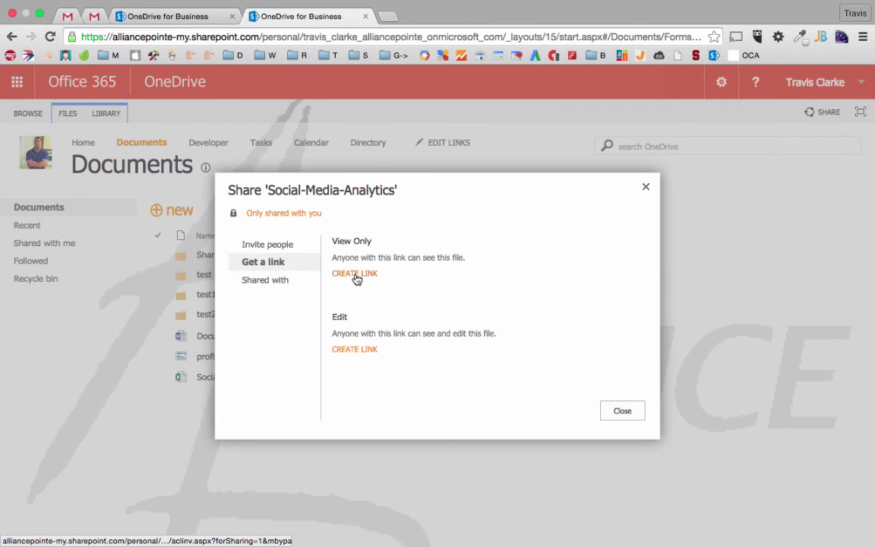
left_click(620, 411)
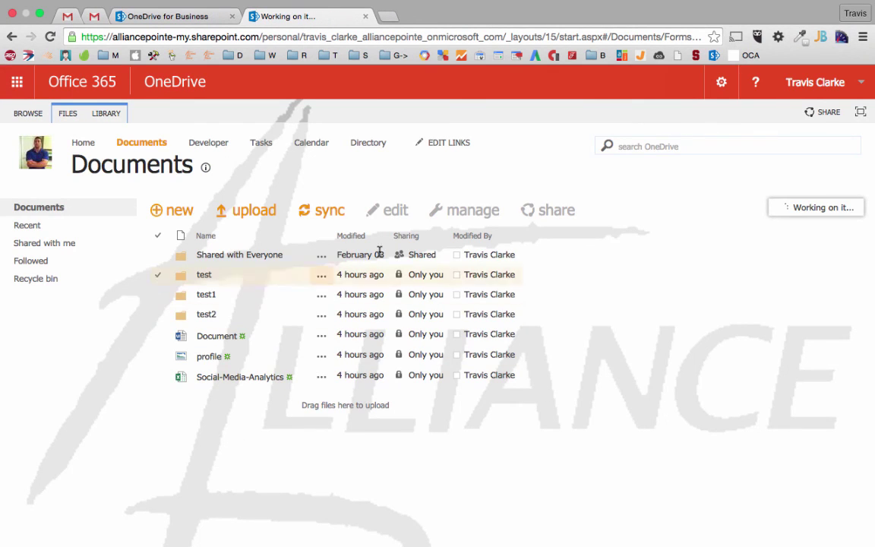
Look over the commands available for the Shared with Everyone folder, the library and its files, leaving everything unselected.
left_click(158, 255)
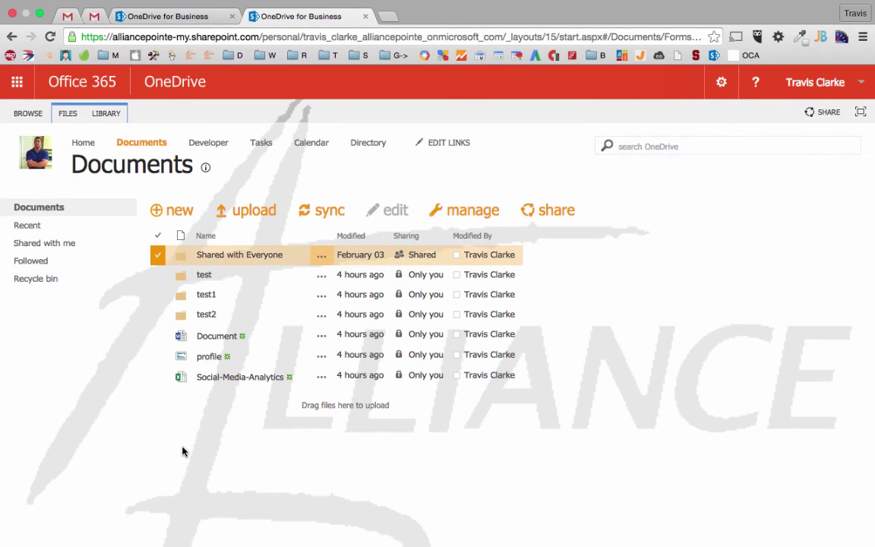
left_click(158, 255)
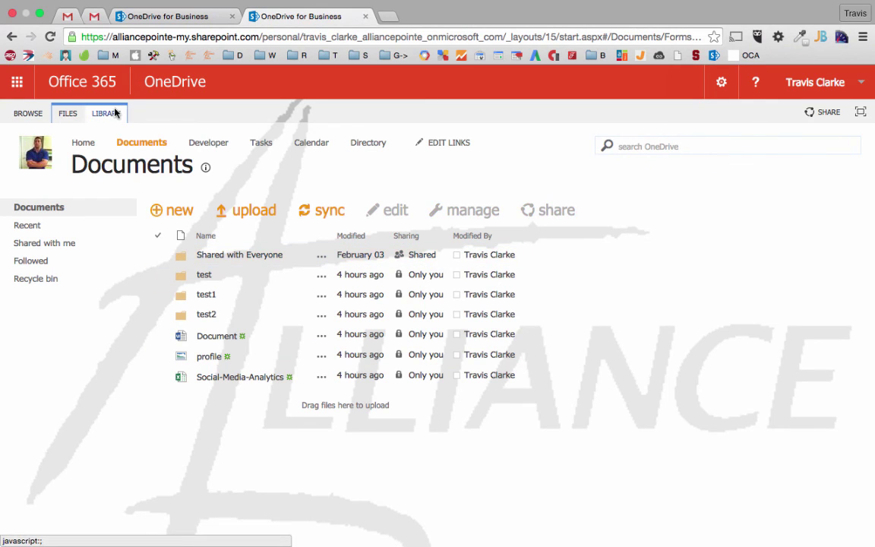
left_click(107, 113)
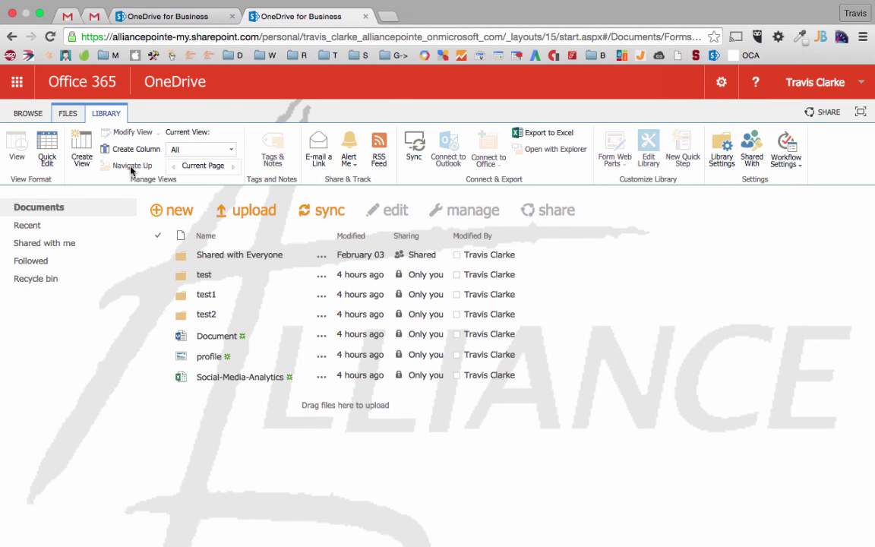
left_click(72, 115)
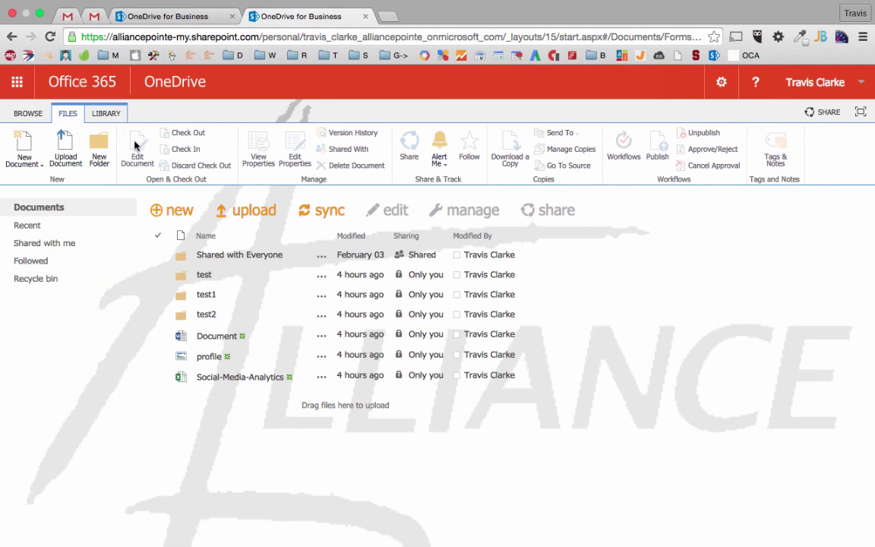
left_click(28, 113)
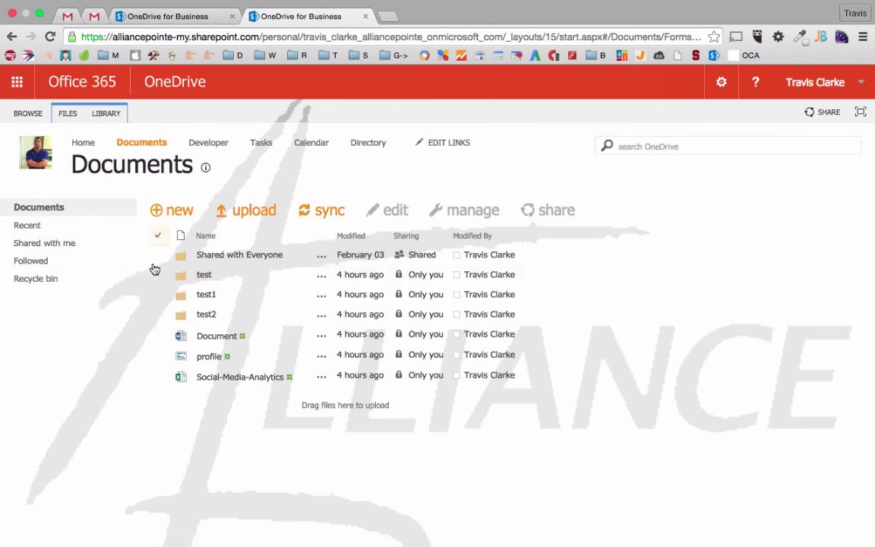